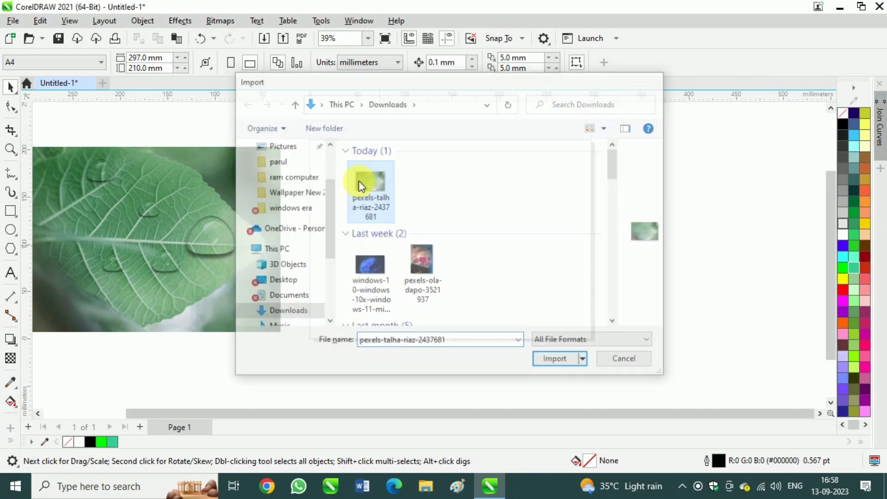
Place the imported plain leaf photo centred on the page, scaled proportionally to about 294 by 196 mm.
click(403, 185)
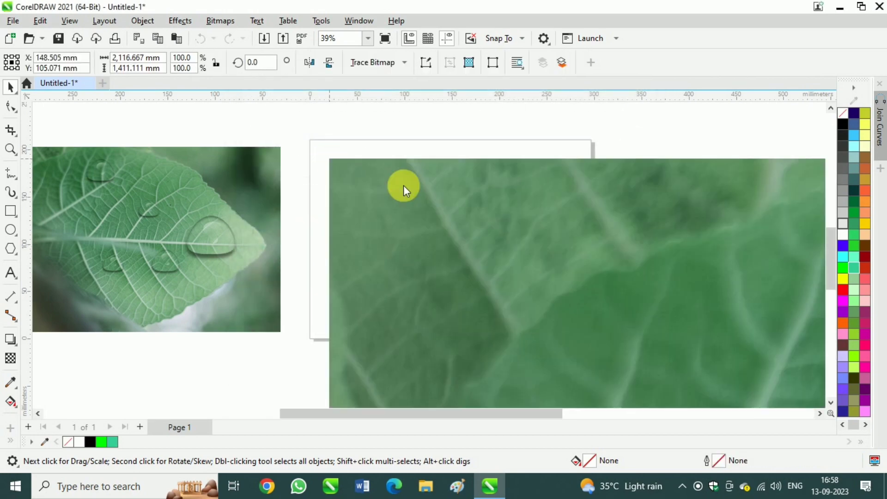
key(p)
scroll(334, 169, down, 4)
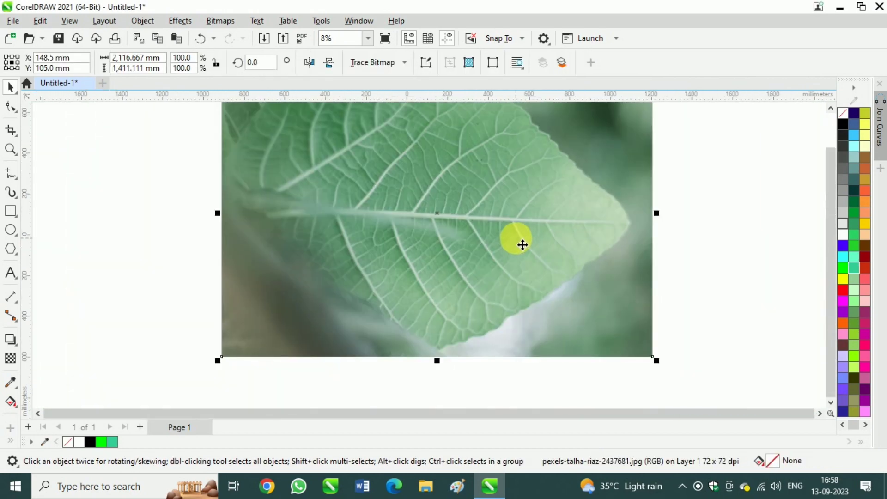
drag(605, 316, 484, 236)
scroll(467, 259, up, 4)
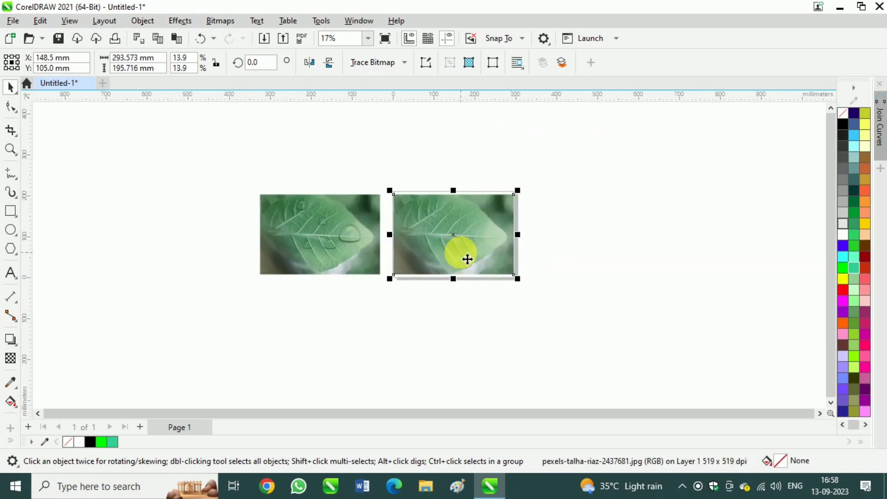
scroll(460, 254, up, 2)
click(659, 200)
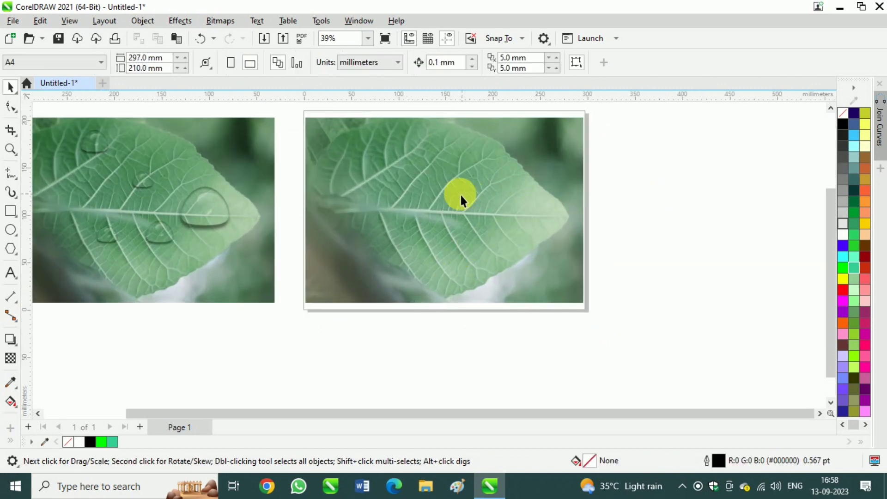
Draw a circle about 43.4 mm in diameter near the middle of the leaf photo on the page.
scroll(459, 194, up, 1)
scroll(412, 194, up, 1)
click(517, 245)
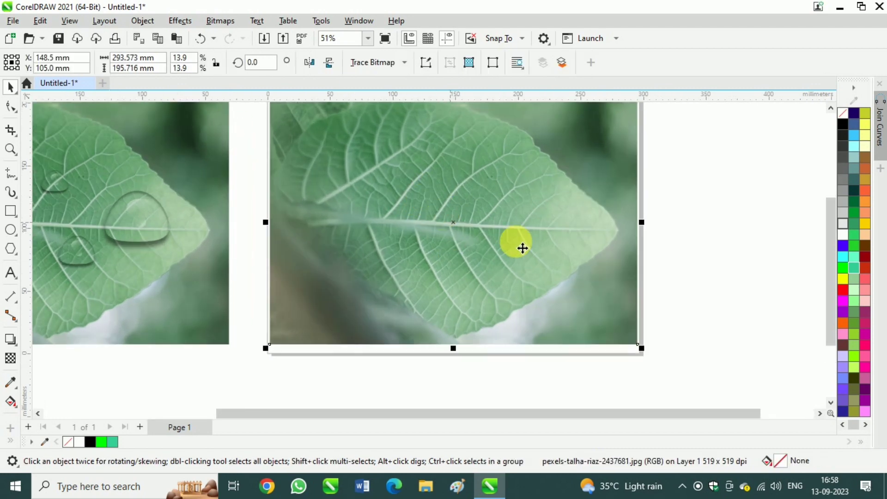
scroll(463, 223, up, 1)
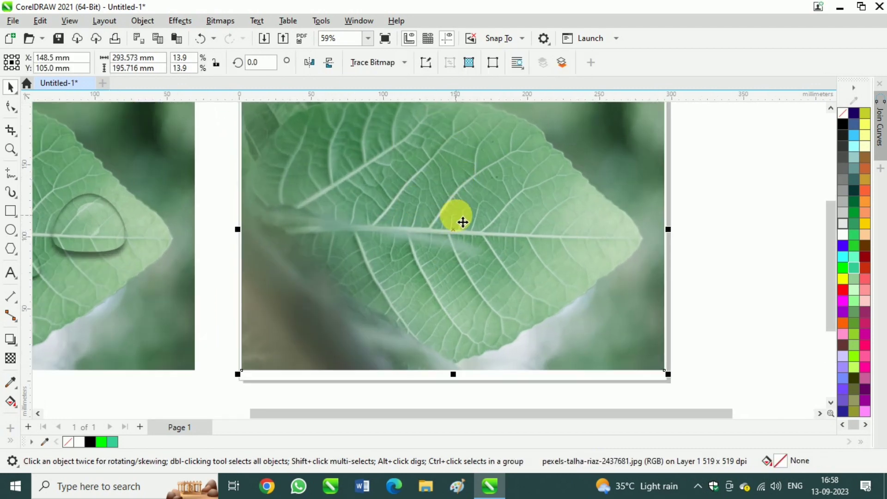
click(10, 229)
drag(453, 170, 523, 240)
key(space)
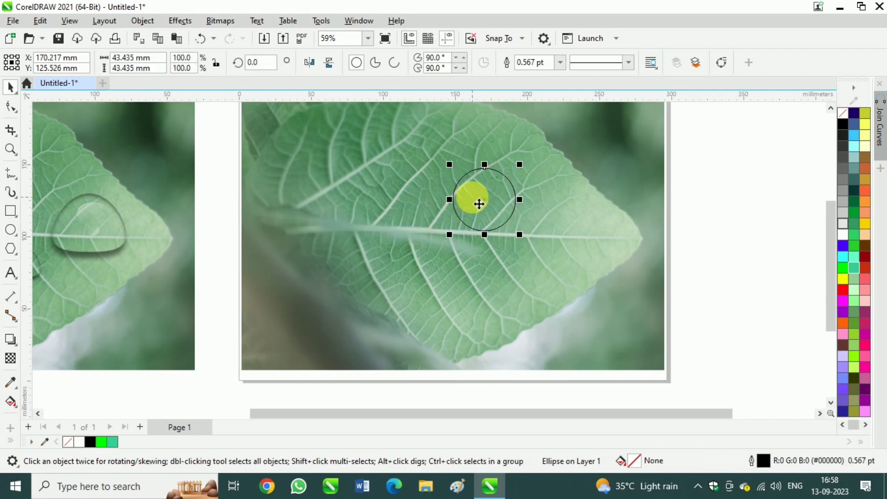
Convert the circle to curves and reshape it into a flat-bottomed droplet about 43.4 by 29.8 mm on the upper part of the leaf.
right_click(479, 204)
click(504, 113)
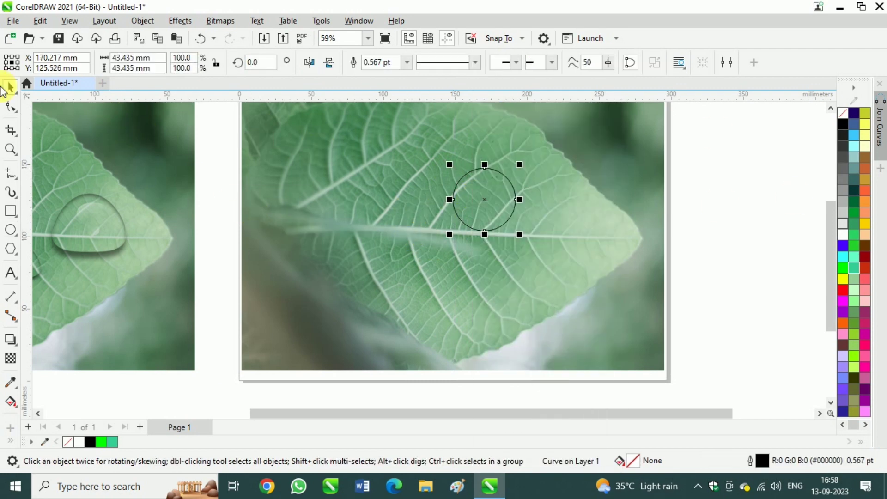
click(11, 108)
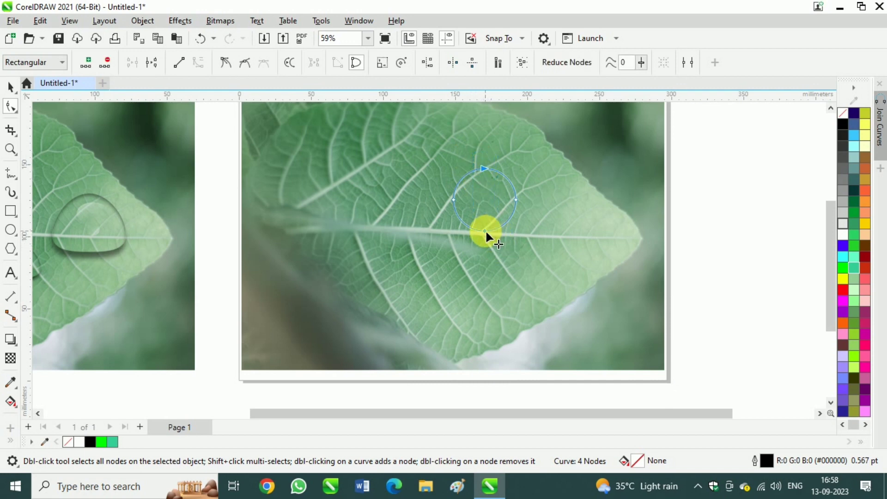
drag(485, 230, 420, 155)
key(space)
scroll(425, 153, up, 3)
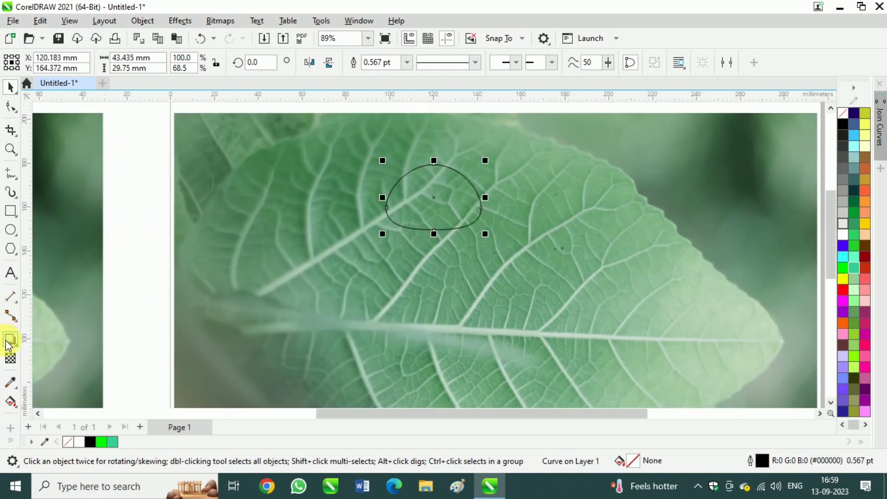
Try an inner shadow on the droplet outline with the Normal merge mode.
click(10, 341)
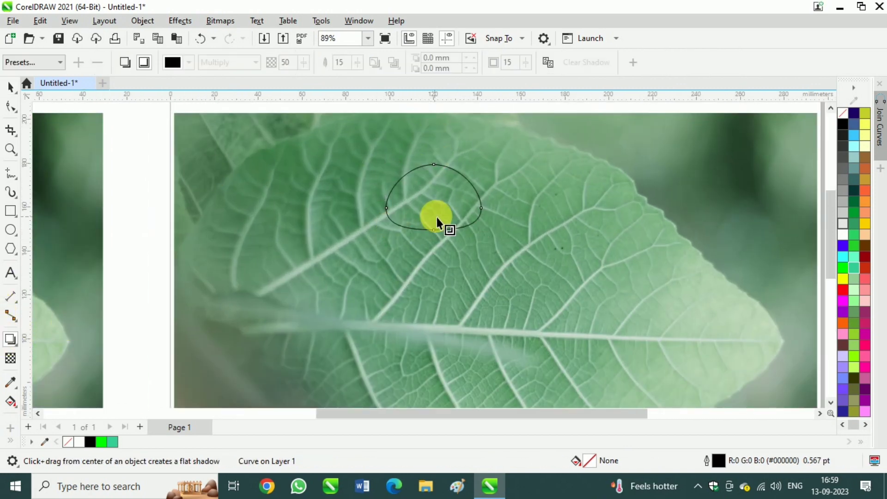
drag(438, 254, 440, 247)
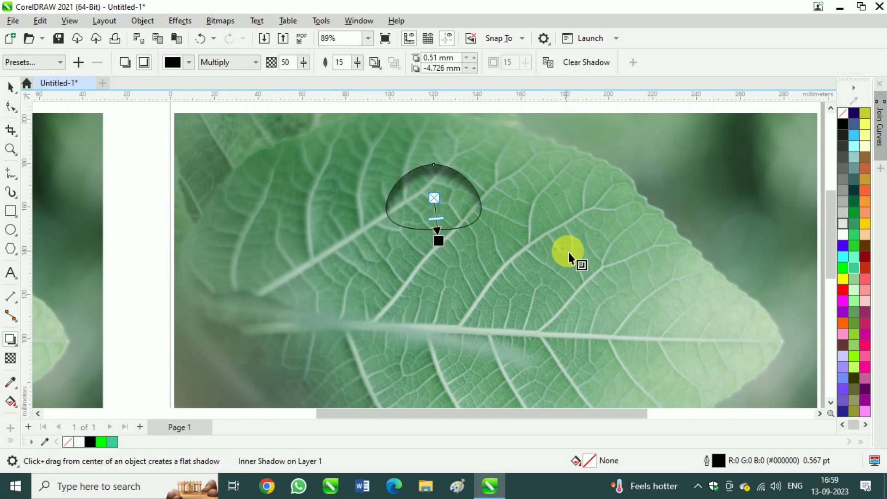
click(210, 62)
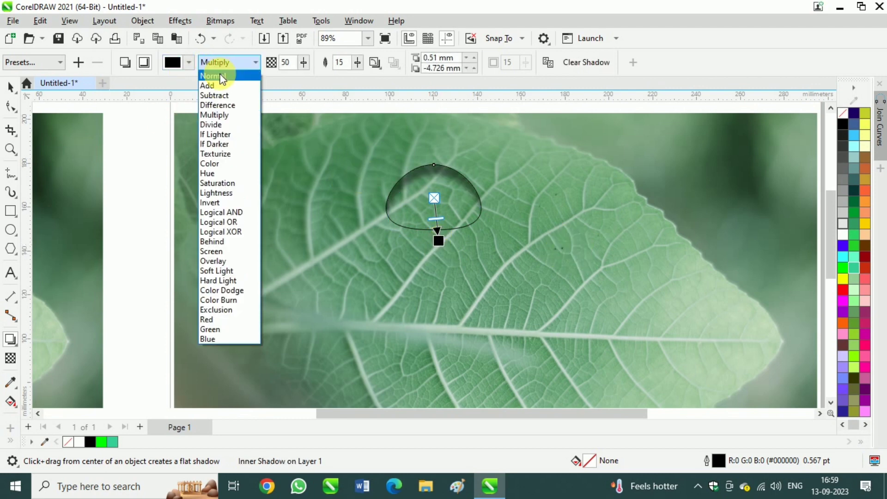
click(215, 70)
Apply the Large Glow shadow preset offset about 0.5 mm across and 5.3 mm down, and fill the droplet white.
click(42, 62)
click(40, 194)
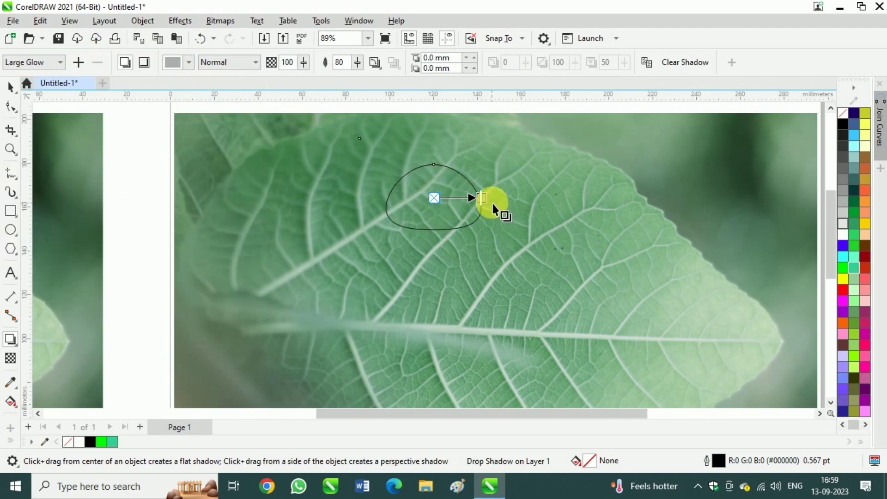
drag(493, 204, 444, 249)
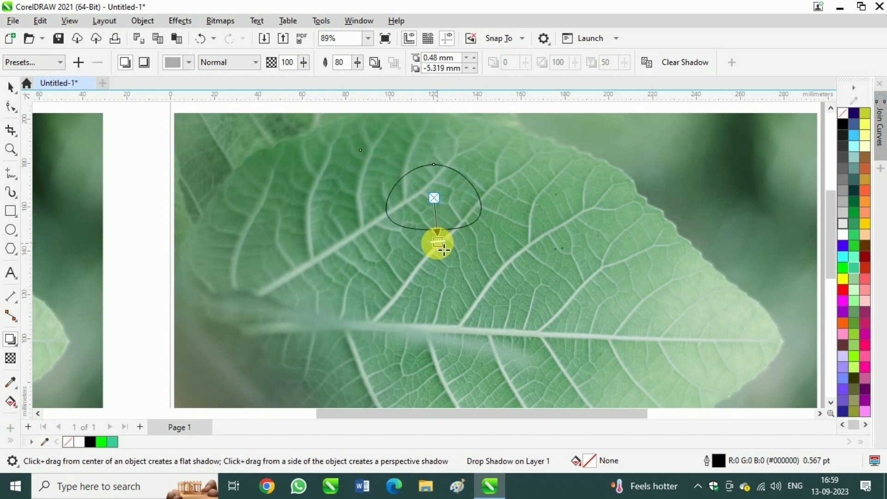
click(843, 234)
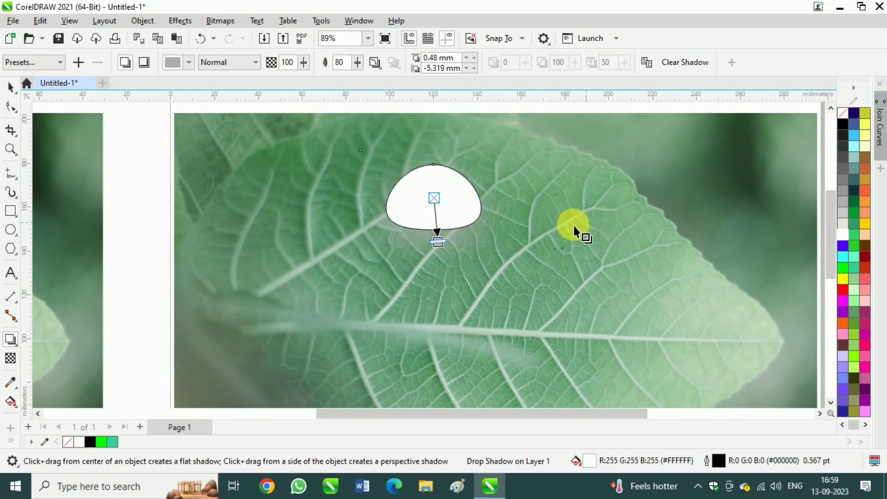
Colour the droplet's shadow black and adjust it to opacity 74, offset about 0.2 mm across and 5.9 mm down.
click(189, 63)
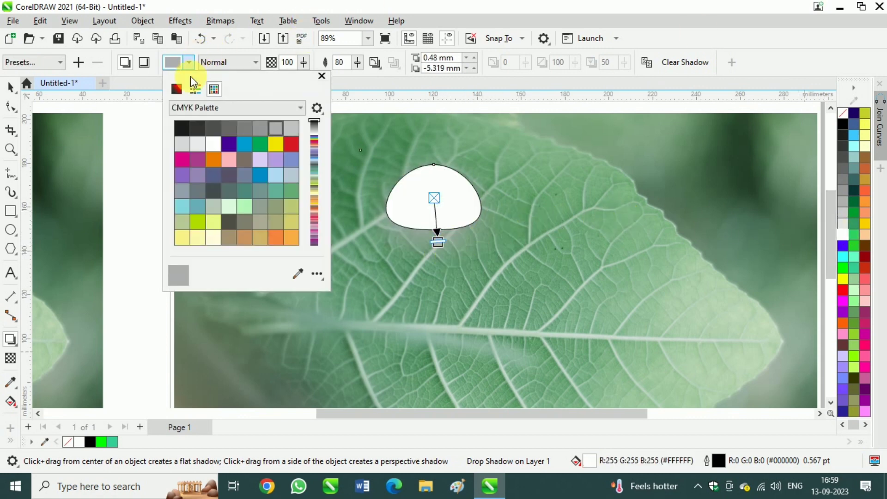
click(180, 133)
click(321, 76)
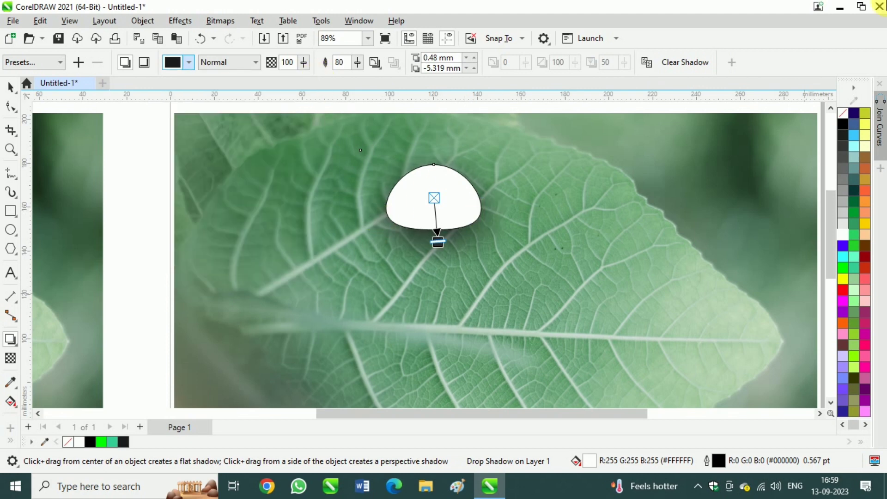
mouse_move(434, 237)
mouse_down()
mouse_move(445, 264)
mouse_move(439, 238)
mouse_move(438, 246)
mouse_up()
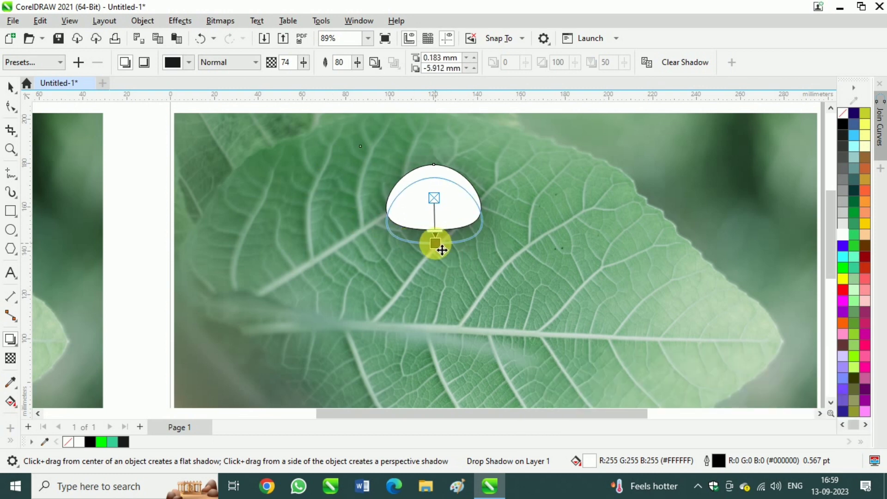
Apply the Flat Bottom Right shadow preset to the droplet and offset the shadow about 0.24 mm across and 6.5 mm down.
click(18, 62)
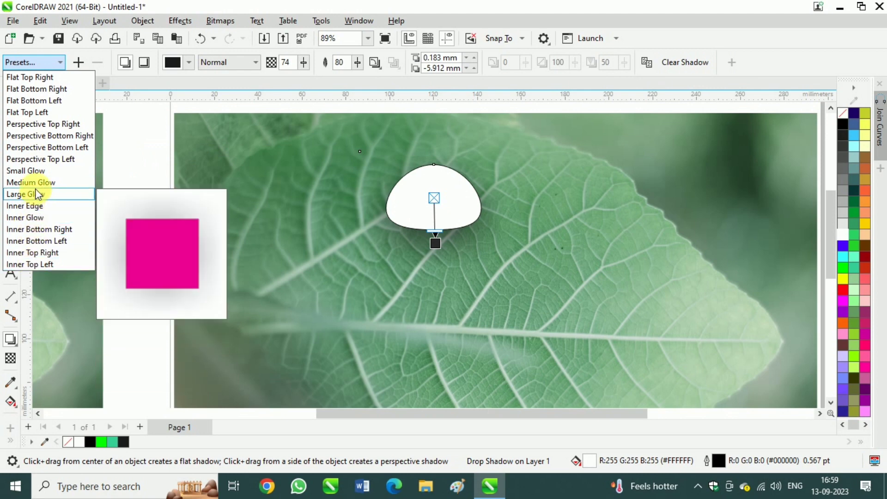
click(42, 88)
drag(514, 271, 445, 253)
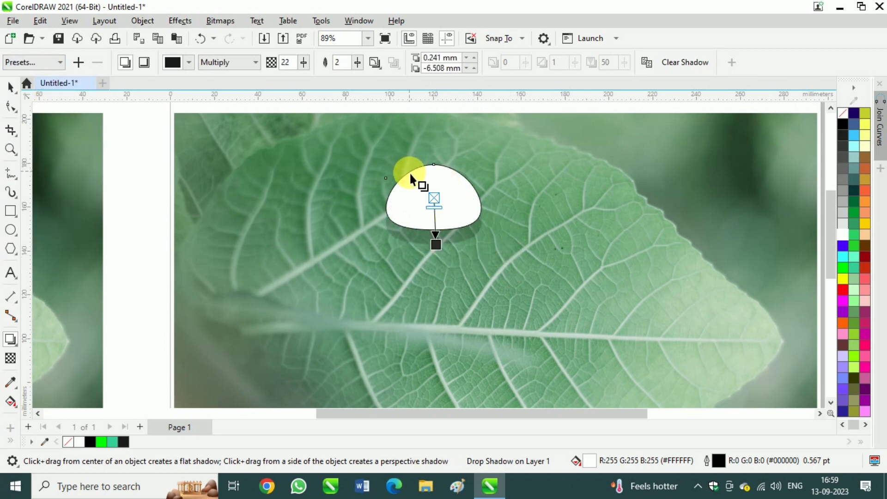
Set the droplet shadow's opacity to 62 and its feathering to 28.
scroll(447, 235, up, 2)
click(357, 63)
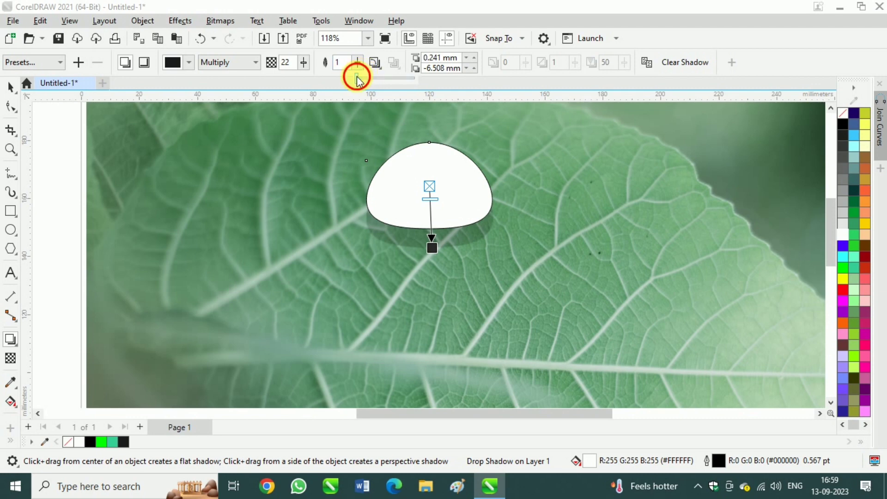
drag(375, 77, 378, 76)
click(358, 63)
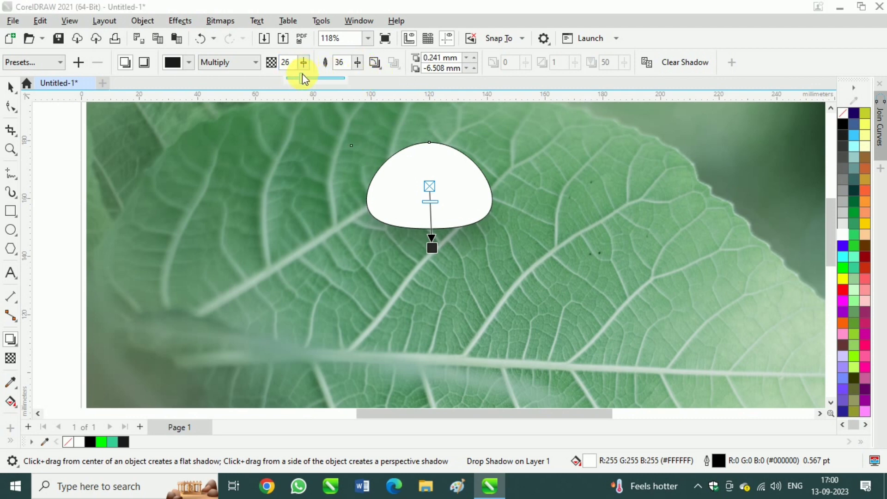
drag(318, 78, 314, 82)
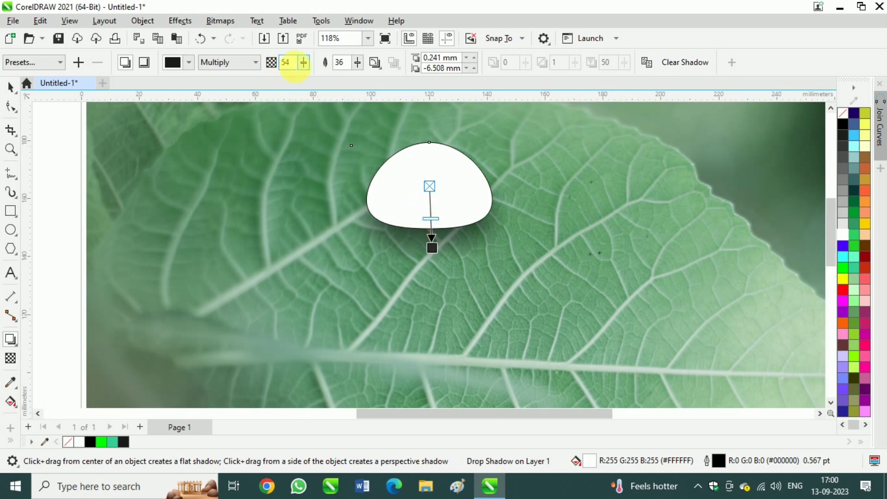
click(307, 79)
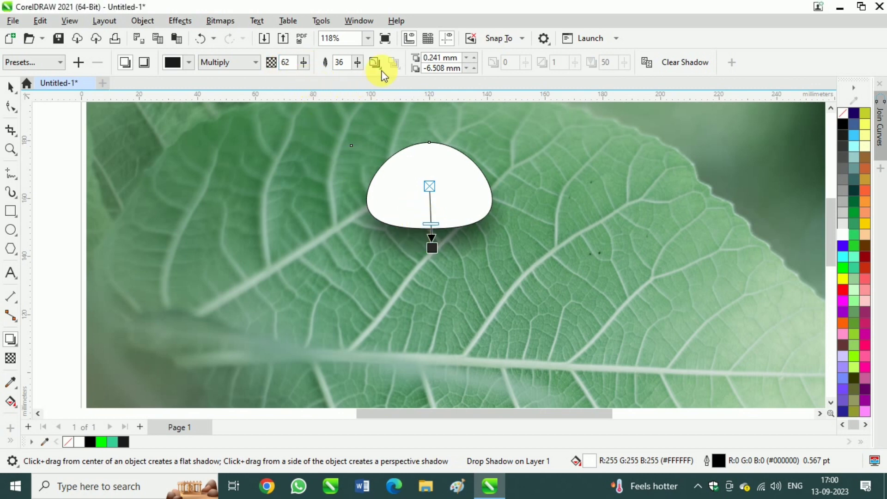
click(357, 63)
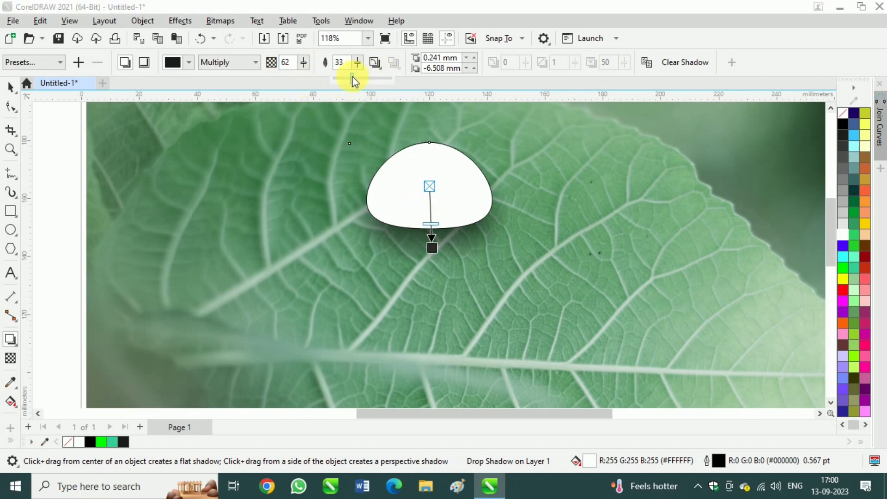
drag(354, 82, 351, 82)
Pull the drop shadow closer beneath the droplet, to an offset of about 0.18 mm across and 5.25 mm down.
scroll(445, 270, down, 1)
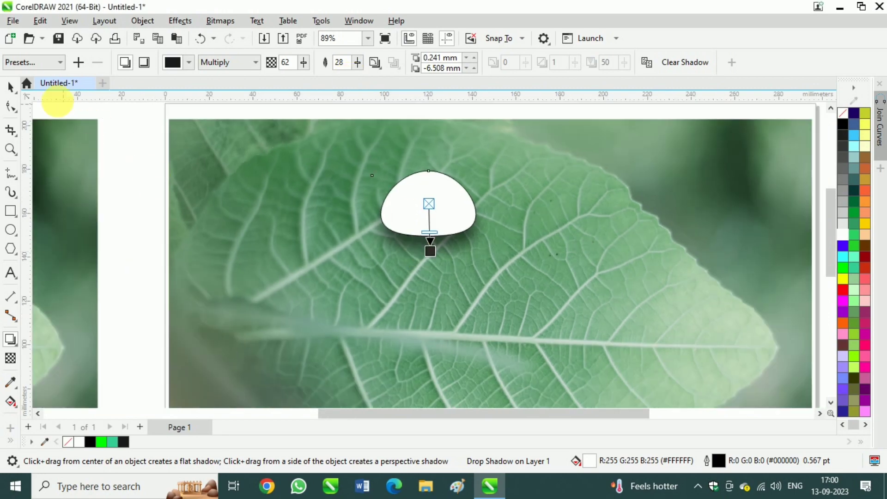
click(16, 91)
scroll(382, 171, up, 1)
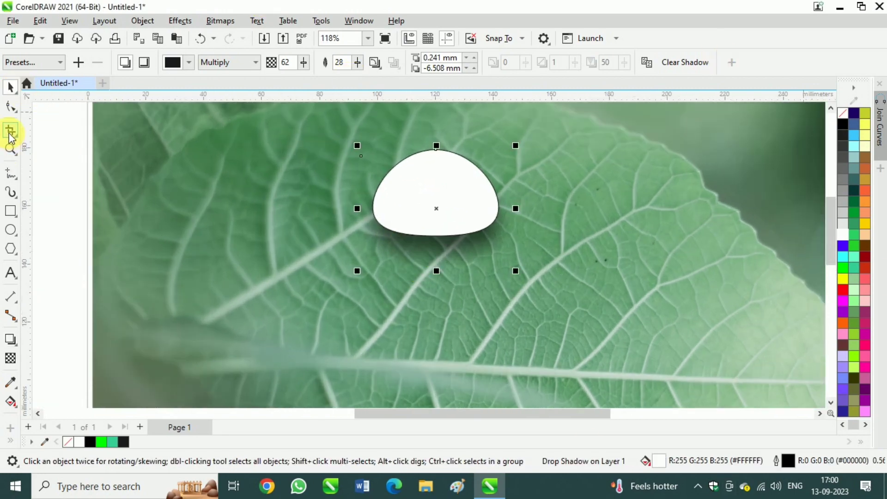
click(8, 336)
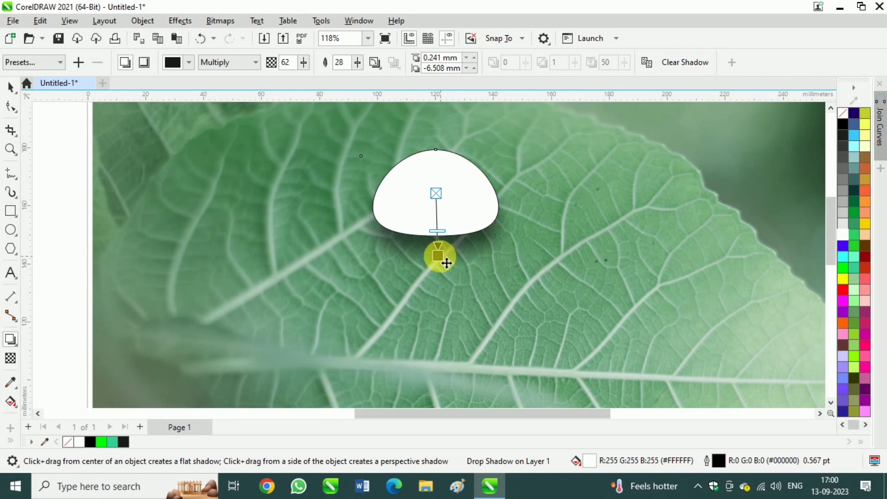
drag(447, 263, 443, 255)
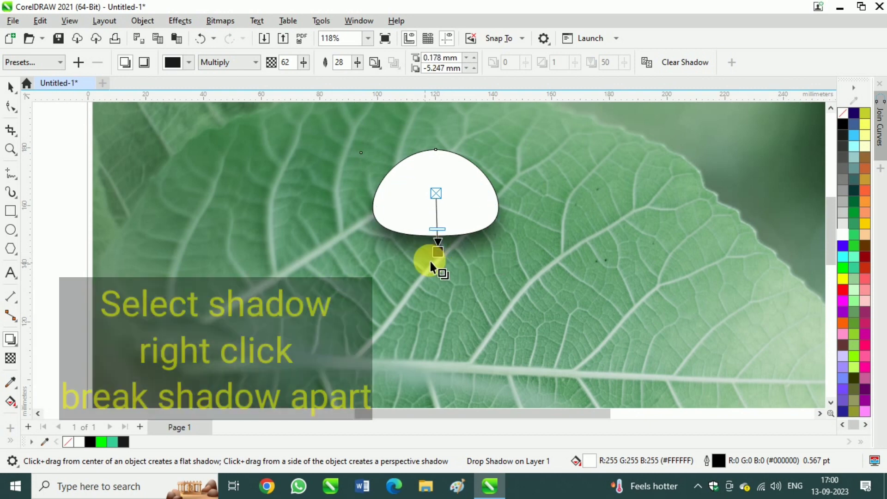
Break the drop shadow apart from the white droplet shape.
key(space)
right_click(468, 244)
click(476, 254)
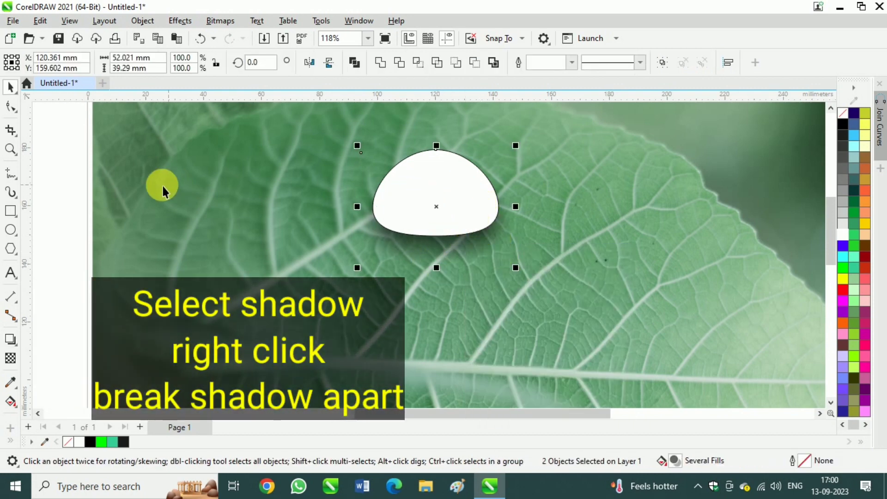
Move the white droplet aside to check the separated shadow, and undo the move.
click(297, 212)
drag(451, 197, 543, 210)
key(z)
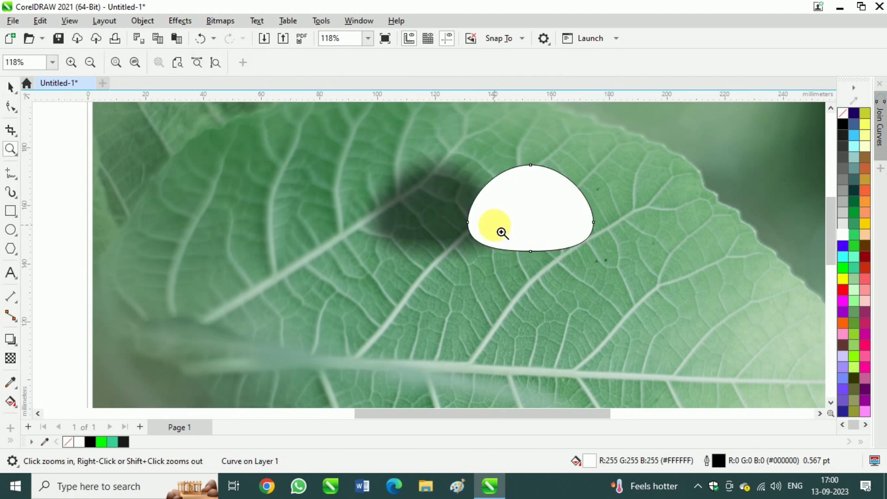
key(ctrl+z)
Trim the shadow with the white droplet shape.
key(space)
shift+click(467, 250)
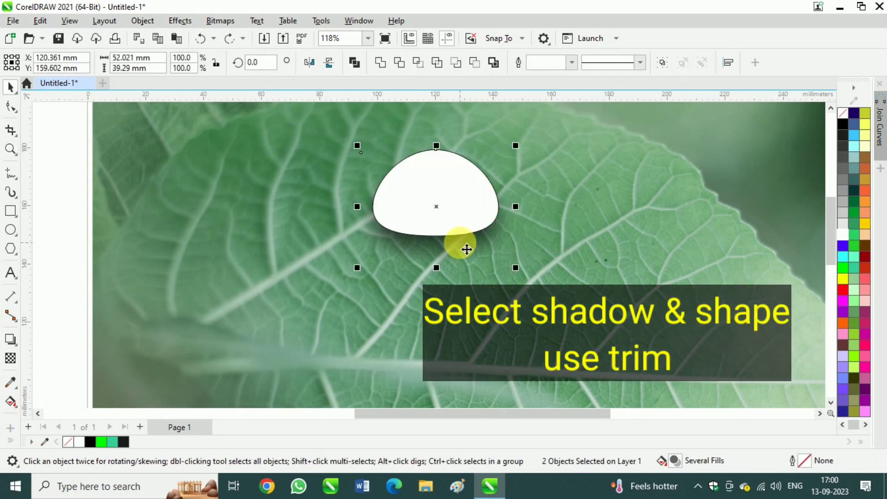
click(399, 63)
Move the white droplet shape off the trimmed shadow to an empty area of the leaf beside it.
key(z)
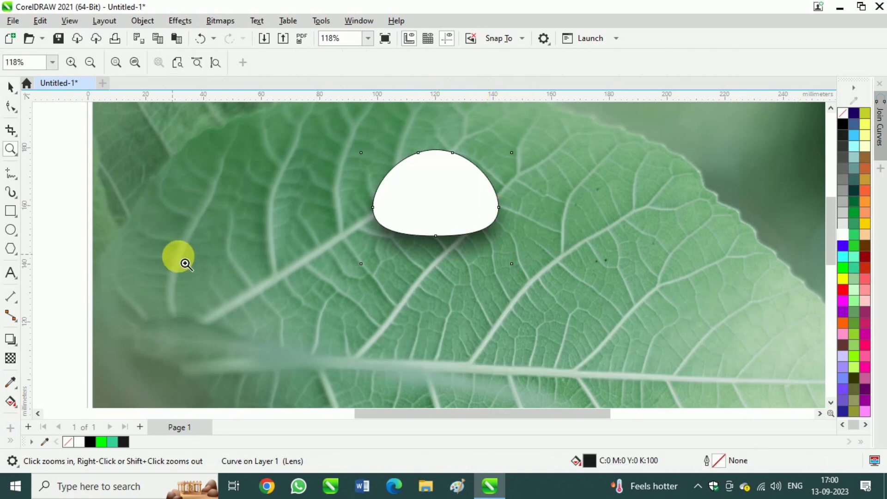
key(space)
drag(397, 217, 550, 261)
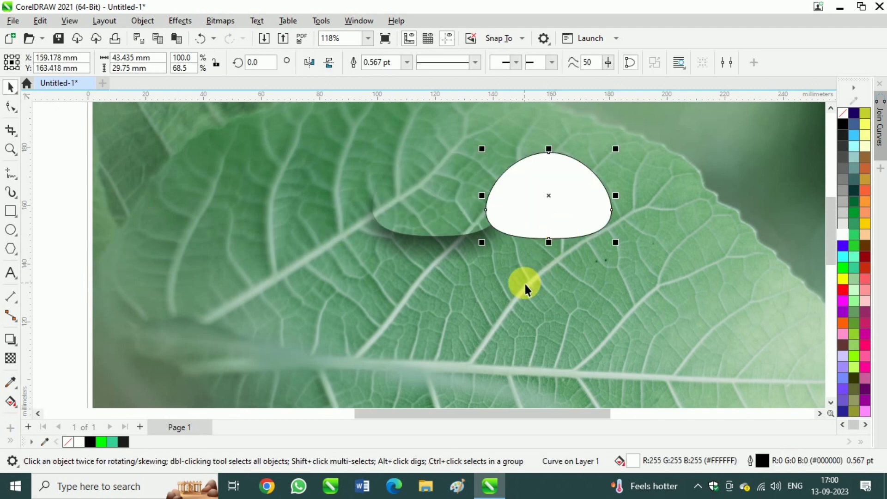
Undo the last move of the white droplet shape and remove its fill, keeping the black outline.
key(ctrl+z)
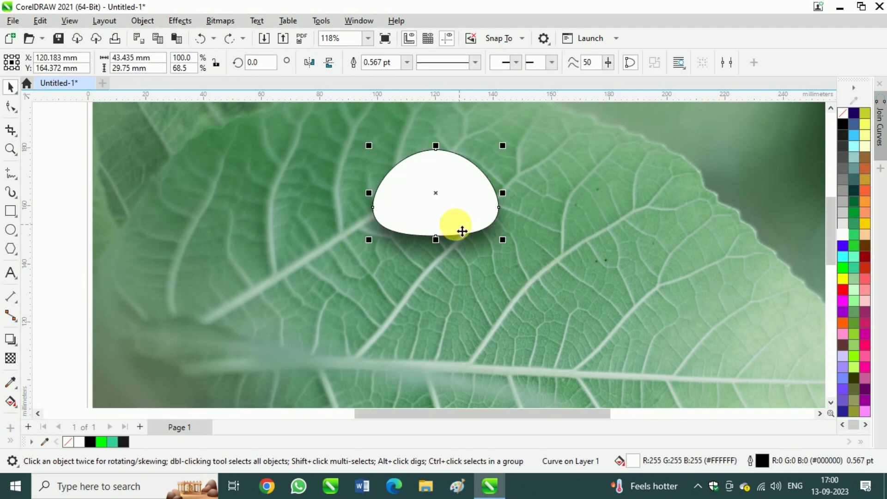
click(842, 113)
scroll(460, 153, up, 1)
scroll(462, 169, down, 1)
scroll(456, 151, up, 1)
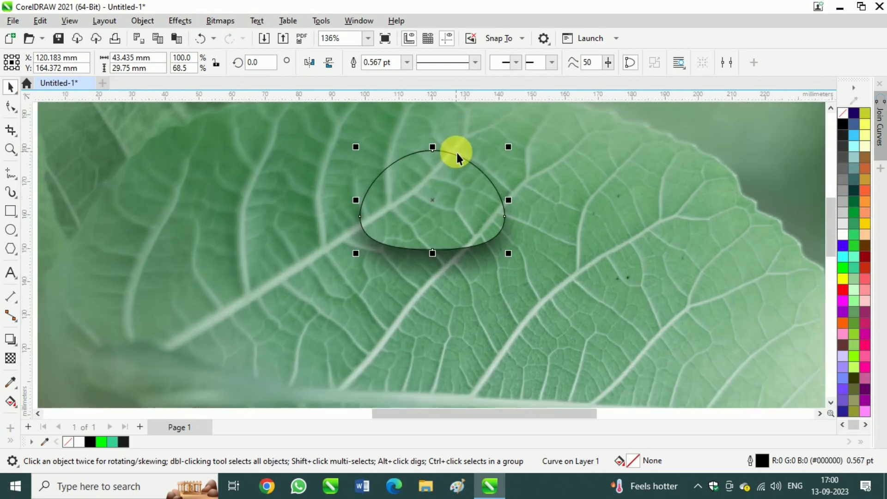
scroll(456, 151, up, 2)
Apply the Inner Top Right shadow preset to the droplet outline and redirect it downward to about 0.03 mm by -1.594 mm.
click(10, 340)
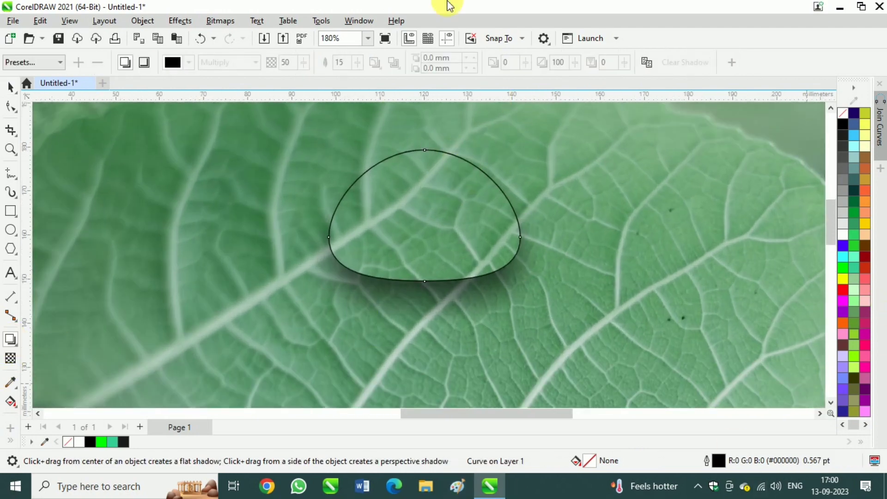
click(44, 62)
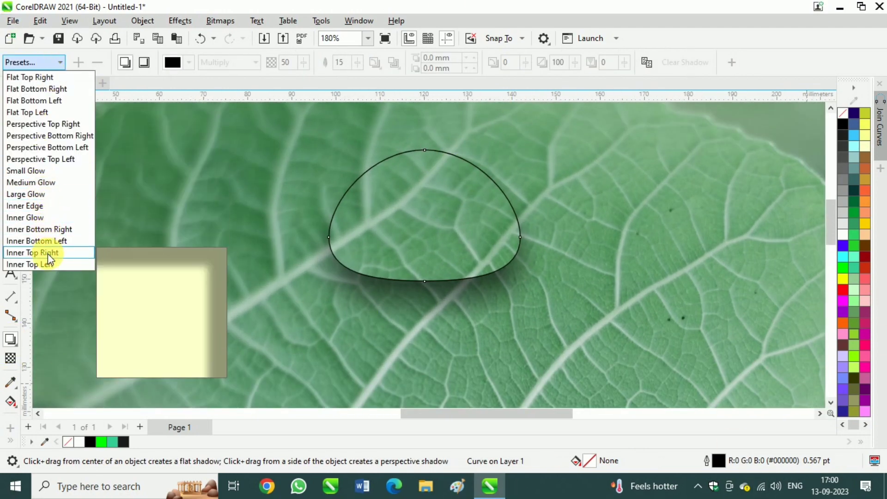
click(32, 252)
drag(344, 301, 433, 299)
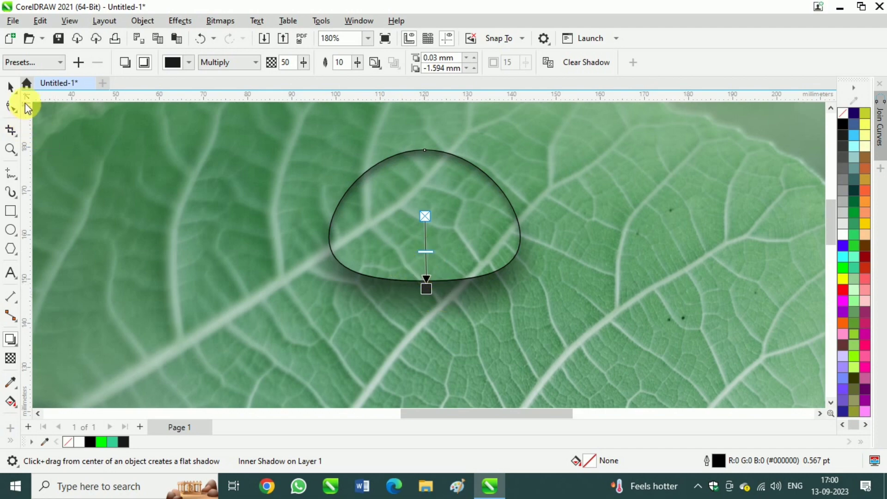
Remove the outline from the inner-shadowed droplet shape and deselect it.
click(10, 87)
right_click(842, 113)
scroll(482, 234, down, 4)
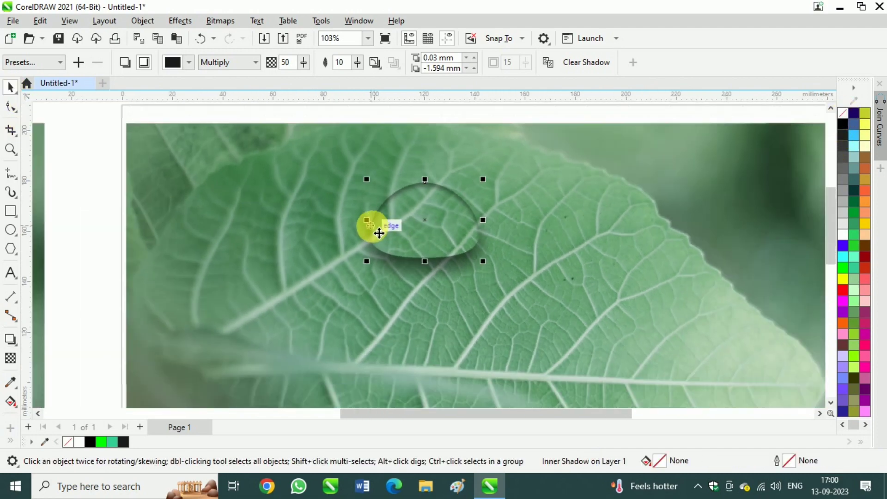
click(753, 219)
scroll(422, 239, up, 1)
scroll(422, 240, up, 1)
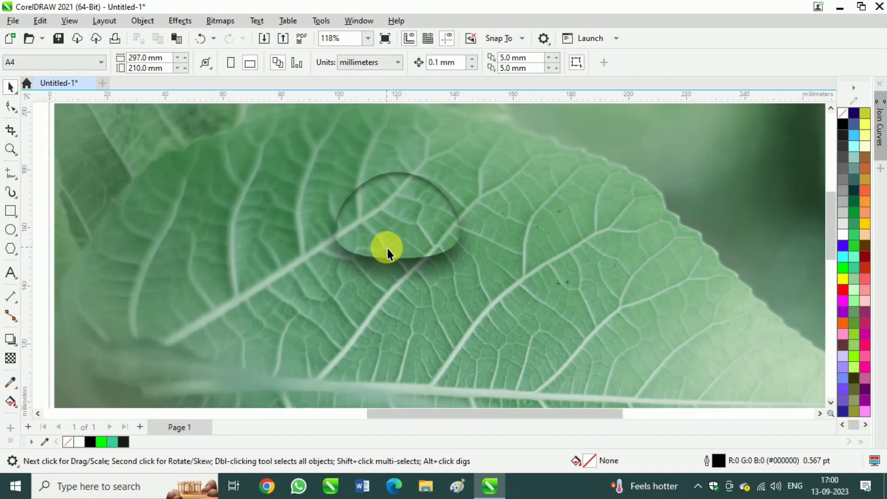
Draw an ellipse about 10.2 by 7.4 mm in the droplet's upper-left part, filled white with no outline.
scroll(406, 270, down, 3)
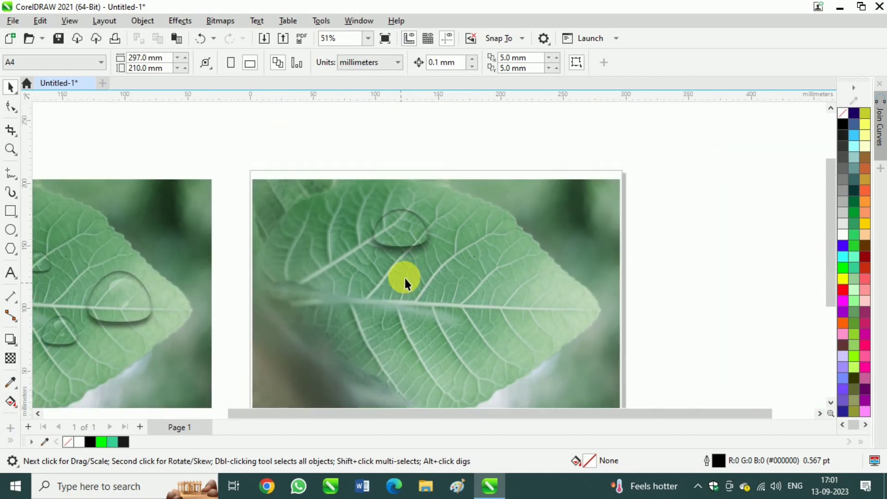
scroll(406, 271, down, 1)
scroll(408, 279, up, 3)
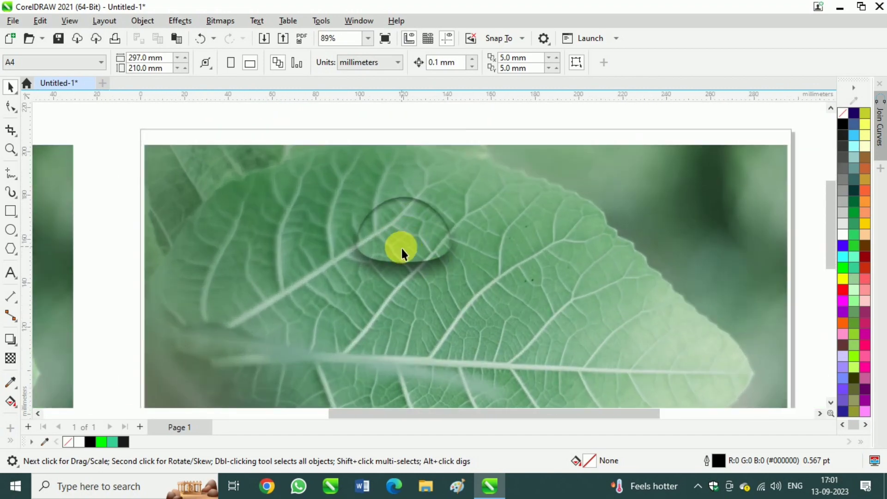
scroll(401, 248, down, 2)
scroll(407, 237, up, 4)
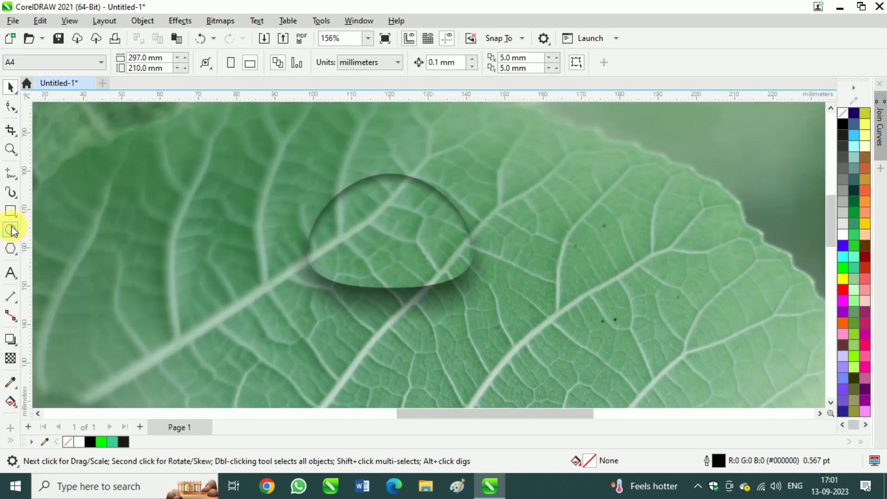
click(12, 230)
drag(347, 198, 395, 234)
click(10, 86)
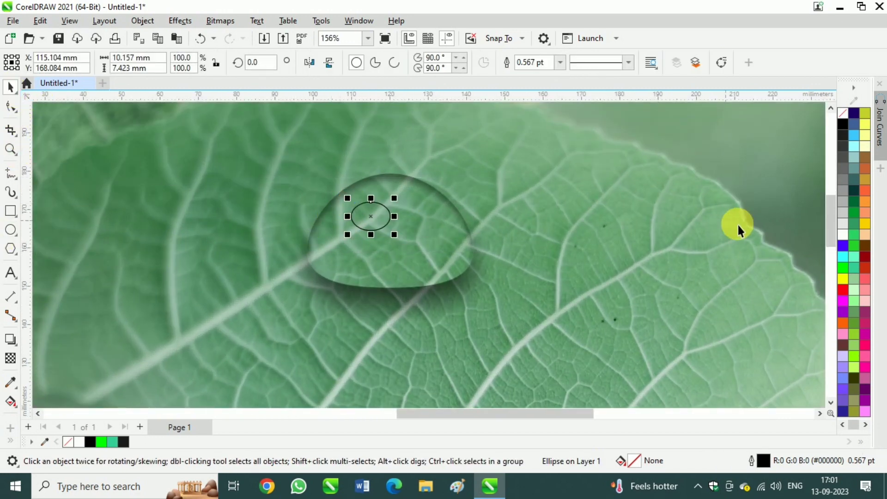
right_click(843, 113)
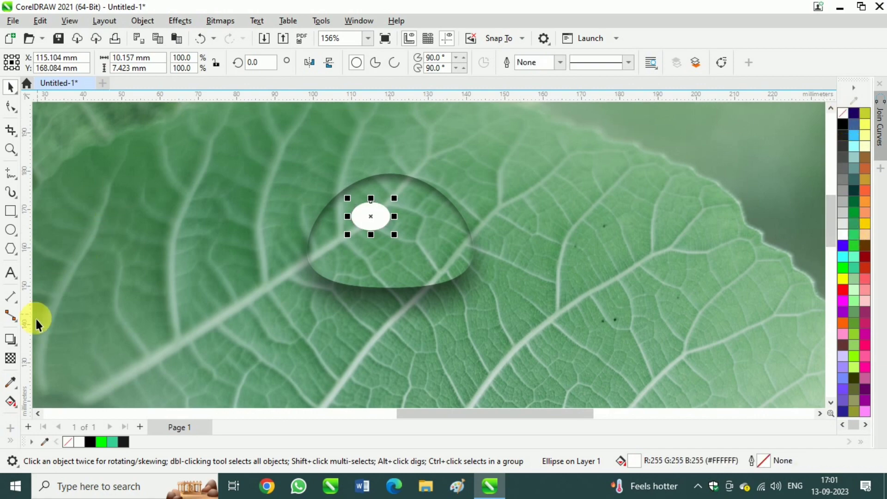
Apply a linear fountain transparency to the white ellipse, fading from its upper left to fully transparent near its centre.
click(10, 358)
scroll(382, 199, up, 3)
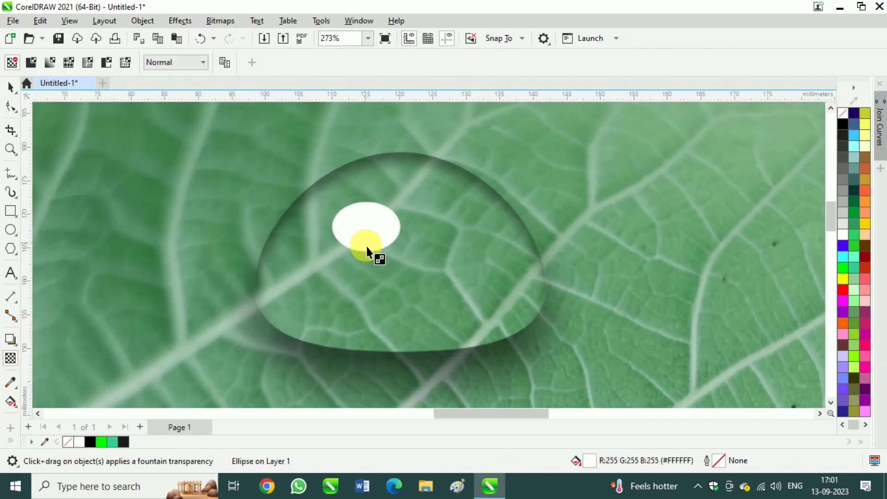
drag(392, 276, 391, 273)
click(348, 196)
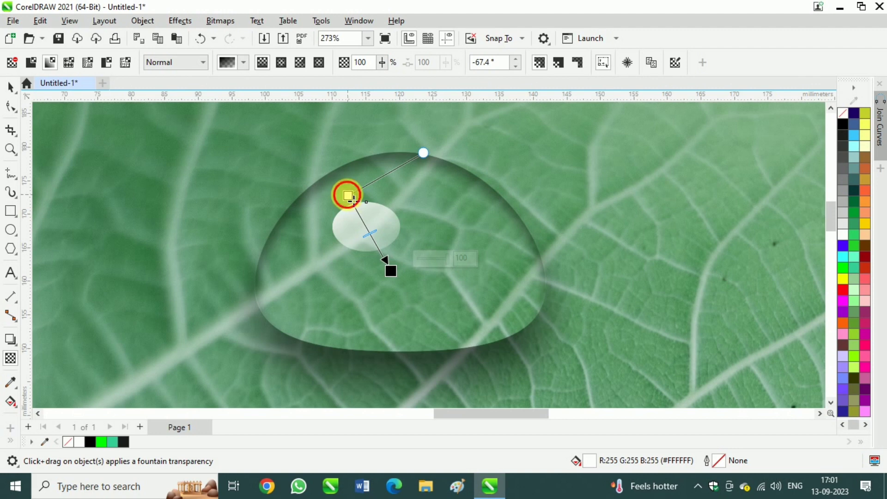
drag(351, 198, 341, 182)
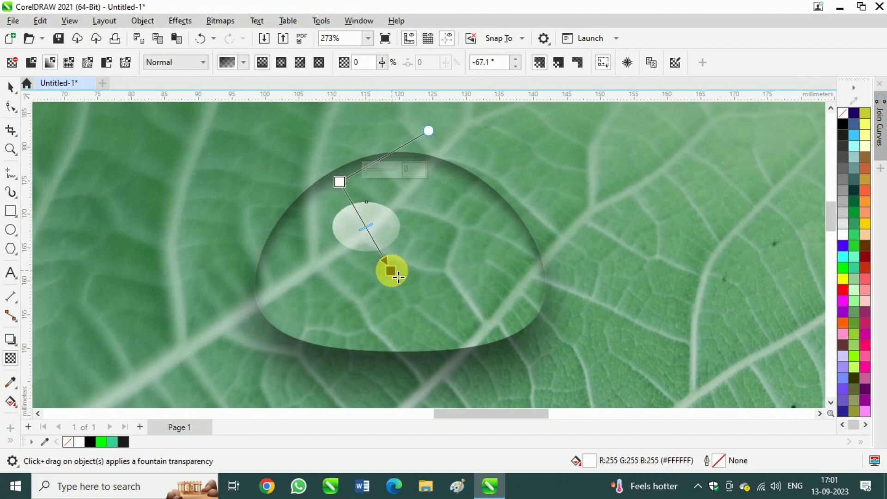
drag(399, 276, 369, 235)
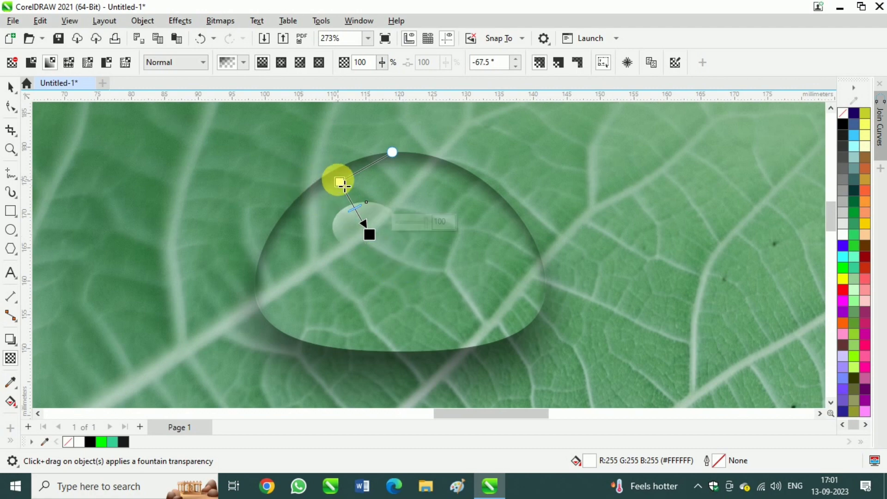
drag(342, 184, 335, 177)
click(9, 88)
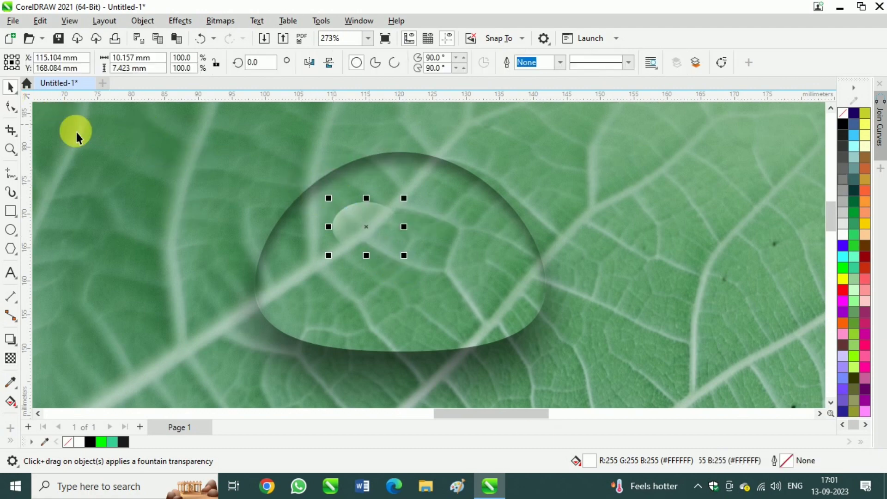
Widen the faded highlight ellipse to about 10.3 mm.
scroll(182, 162, down, 2)
scroll(286, 194, up, 1)
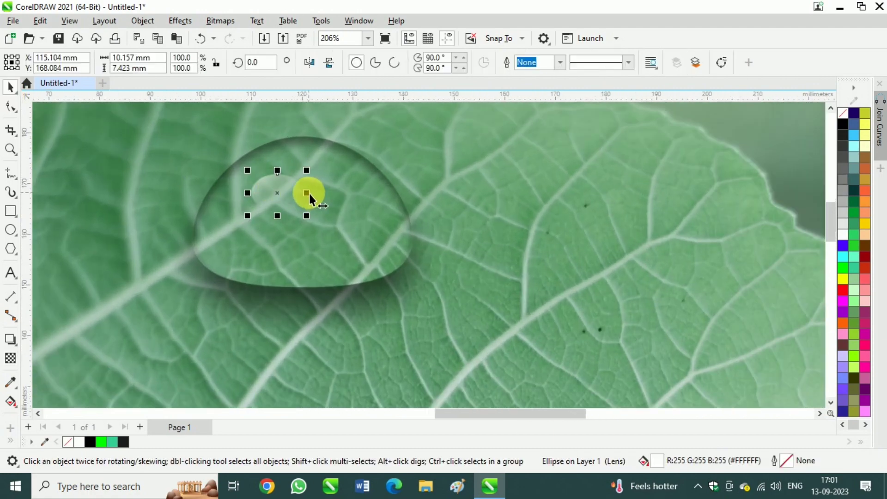
drag(309, 193, 311, 194)
Reposition the finished sample leaf group partly behind the working photo and examine the highlights on its large droplet.
scroll(312, 198, down, 4)
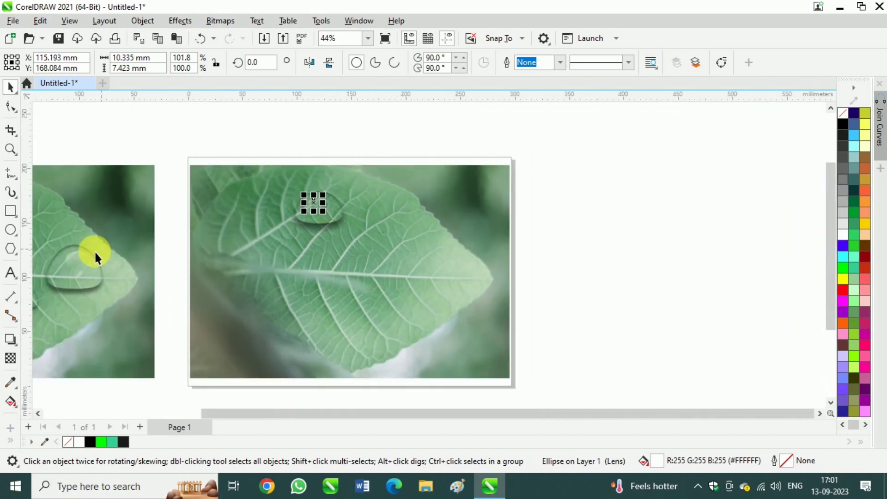
scroll(94, 250, up, 1)
drag(80, 263, 359, 221)
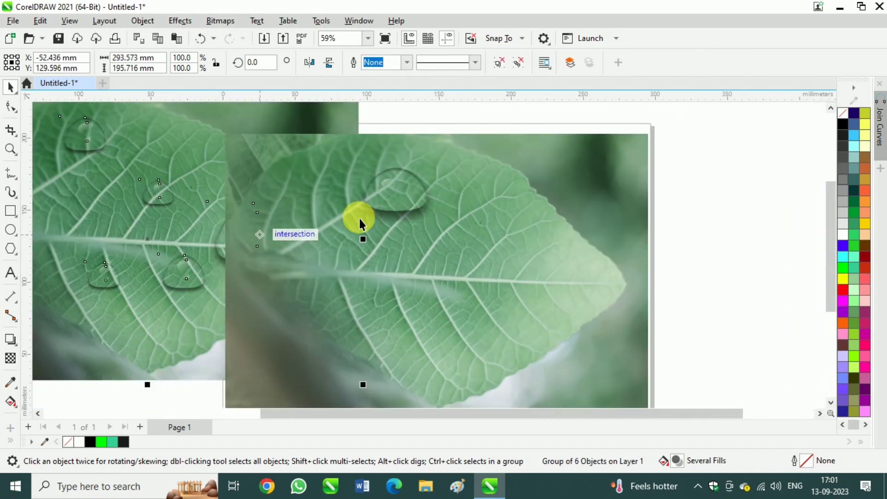
scroll(164, 248, down, 2)
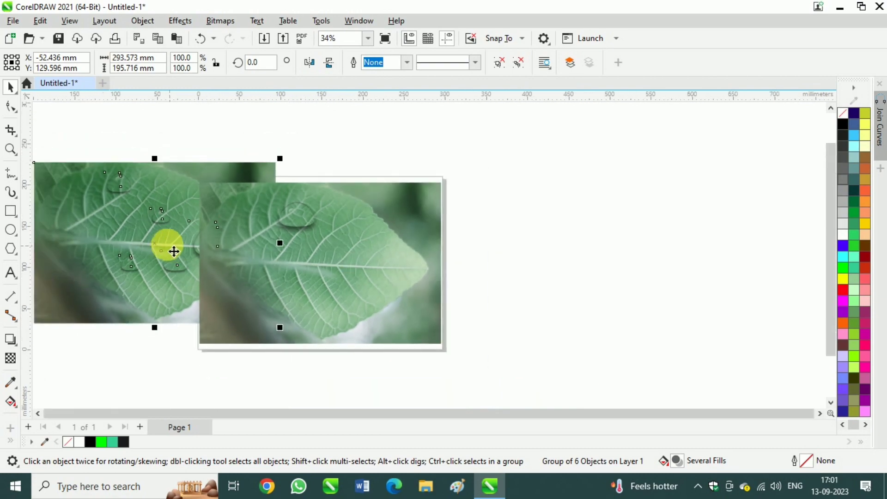
drag(174, 251, 125, 263)
scroll(182, 272, up, 4)
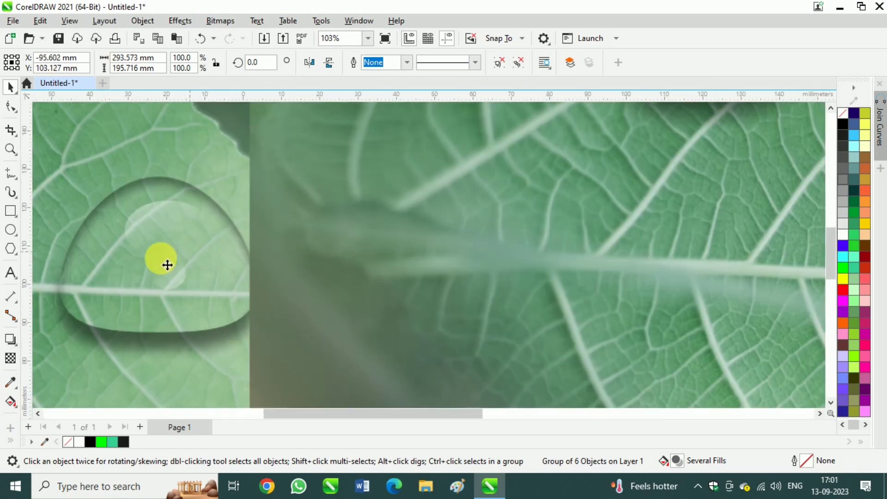
scroll(362, 174, down, 2)
scroll(421, 168, up, 2)
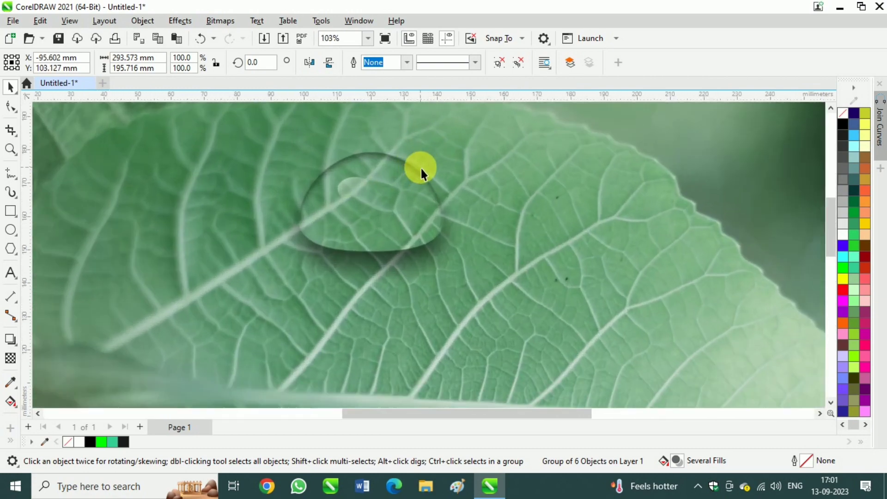
Enlarge the highlight ellipse in the new droplet to about 16.3 by 11.7 mm.
scroll(421, 168, up, 2)
ctrl+click(357, 193)
mouse_move(373, 214)
mouse_down()
mouse_move(391, 226)
mouse_move(379, 220)
mouse_up()
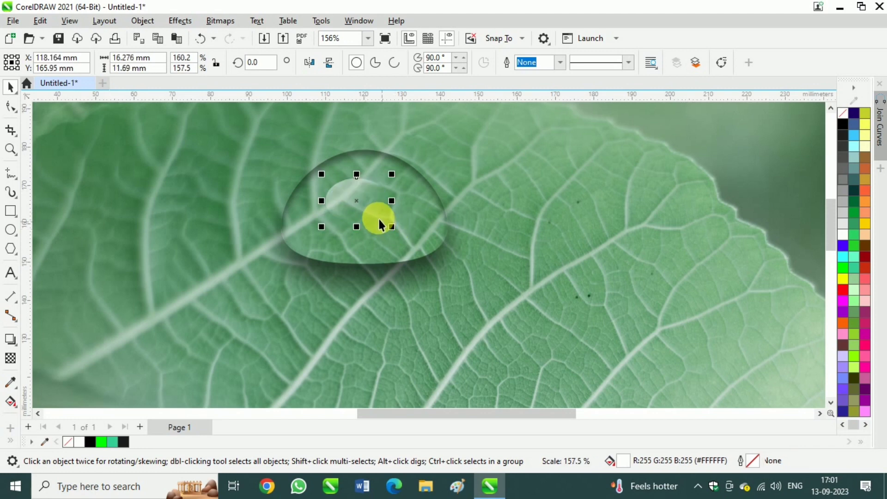
Try moving the highlight ellipse upward, mirroring it horizontally and rotating it, and undo these changes.
drag(366, 190, 371, 180)
click(313, 64)
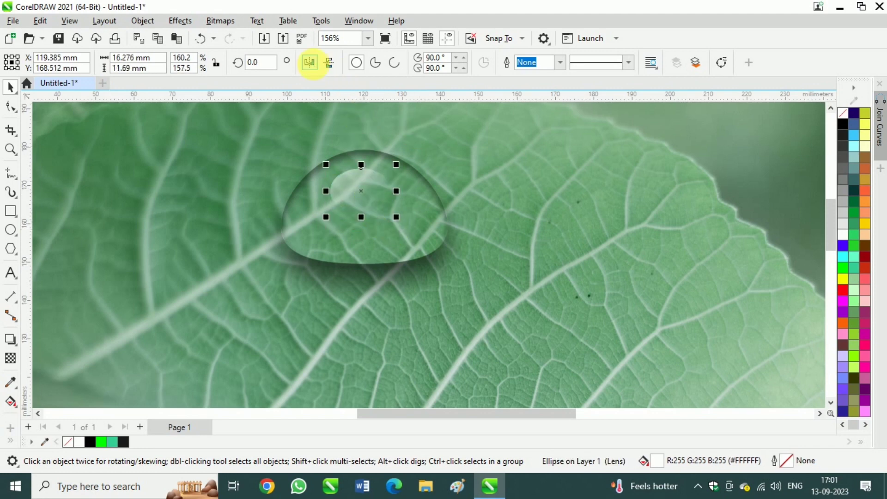
click(370, 190)
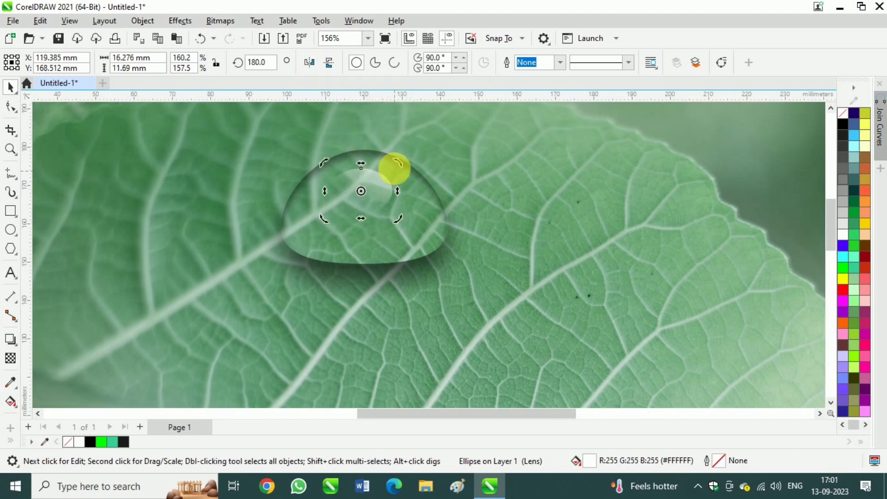
drag(399, 161, 398, 195)
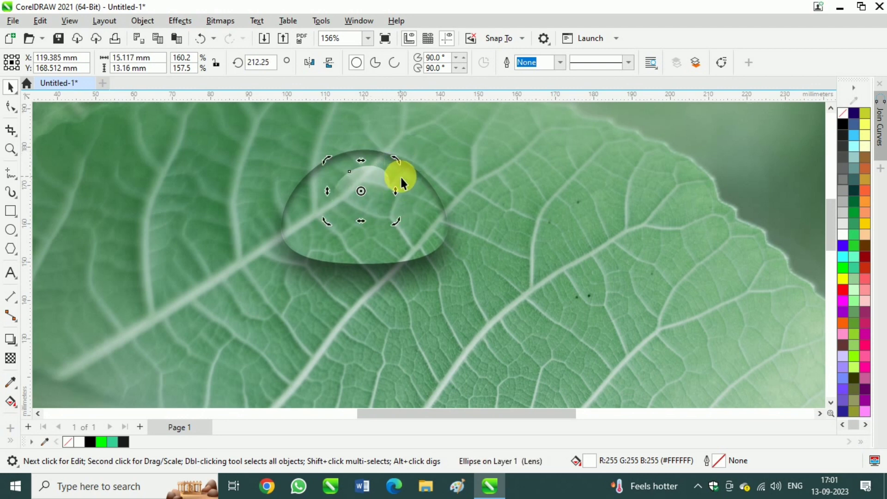
key(ctrl+z)
key(ctrl+z)
key(ctrl+z)
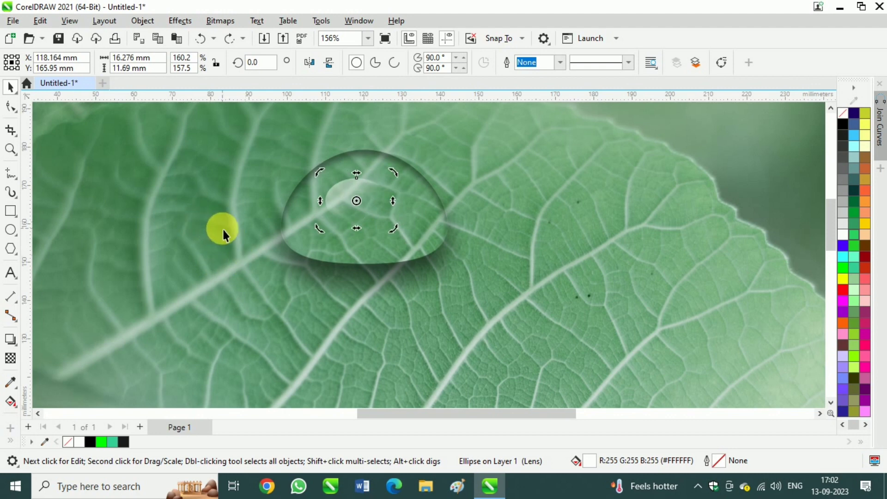
Readjust the highlight's fountain transparency, starting it above the droplet's edge and ending it just below the ellipse's centre.
key(space)
drag(358, 208, 362, 217)
drag(326, 155, 337, 148)
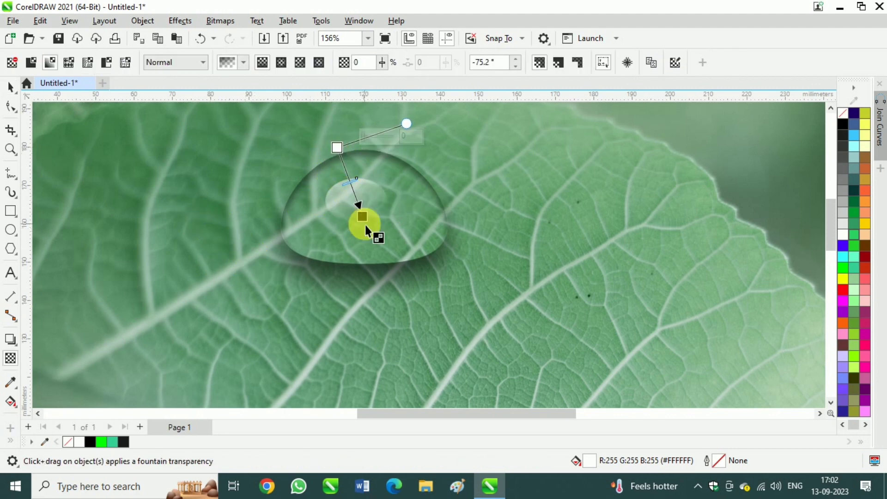
drag(368, 223, 363, 214)
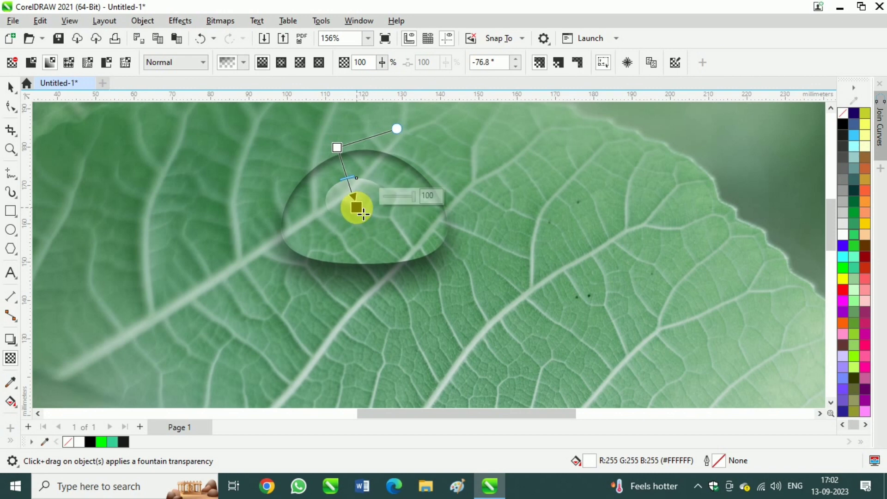
key(space)
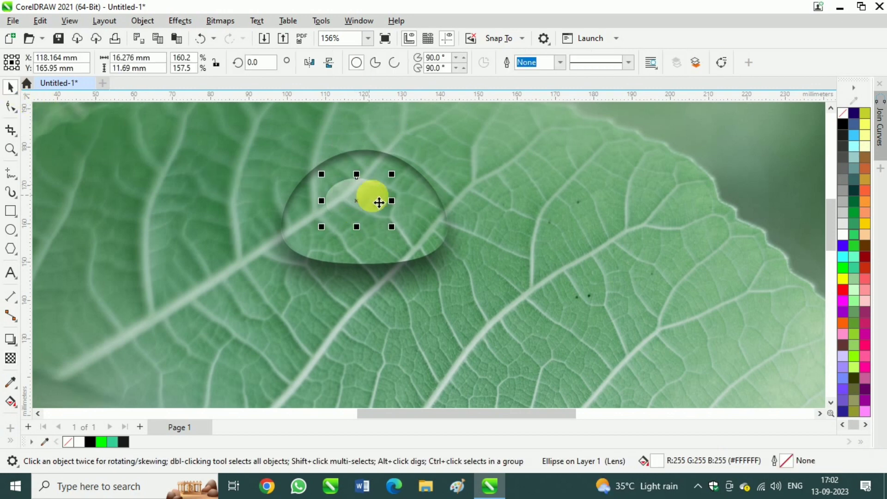
Enlarge the highlight ellipse to about 19.3 by 13.8 mm and place a duplicate lower in the droplet.
drag(395, 202, 405, 202)
drag(363, 173, 362, 166)
drag(380, 220, 381, 221)
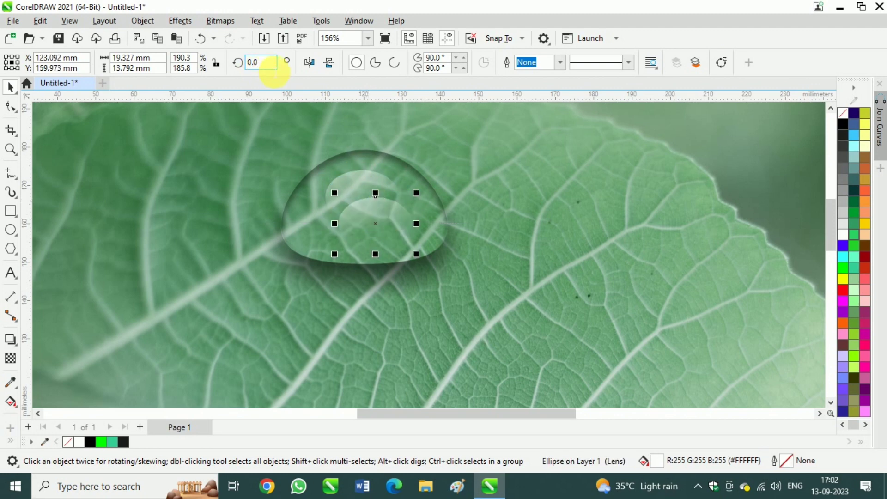
Flip the duplicate highlight to 180° and shrink it to about 10.1 by 7.2 mm near the droplet's lower edge.
click(309, 65)
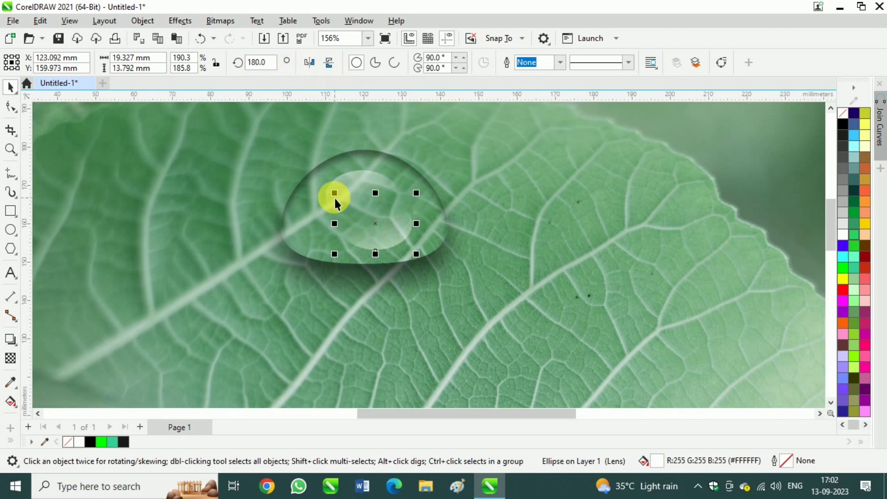
drag(334, 196, 363, 235)
scroll(397, 205, down, 2)
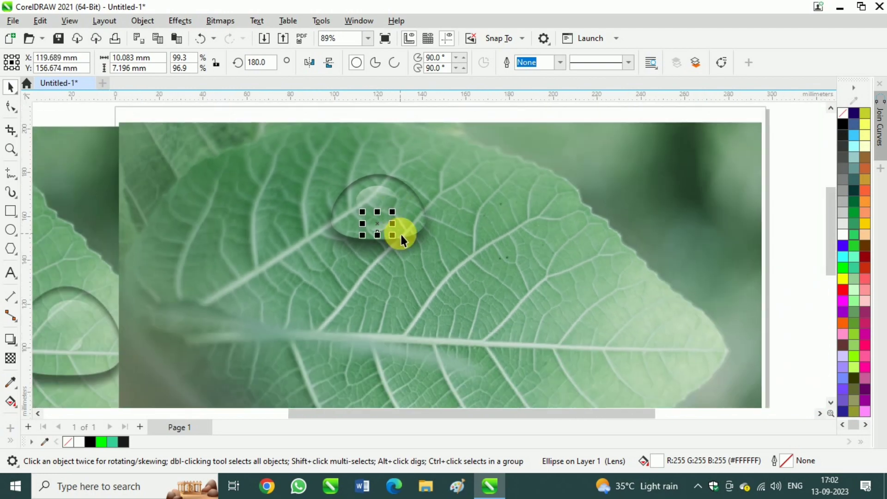
scroll(376, 226, up, 3)
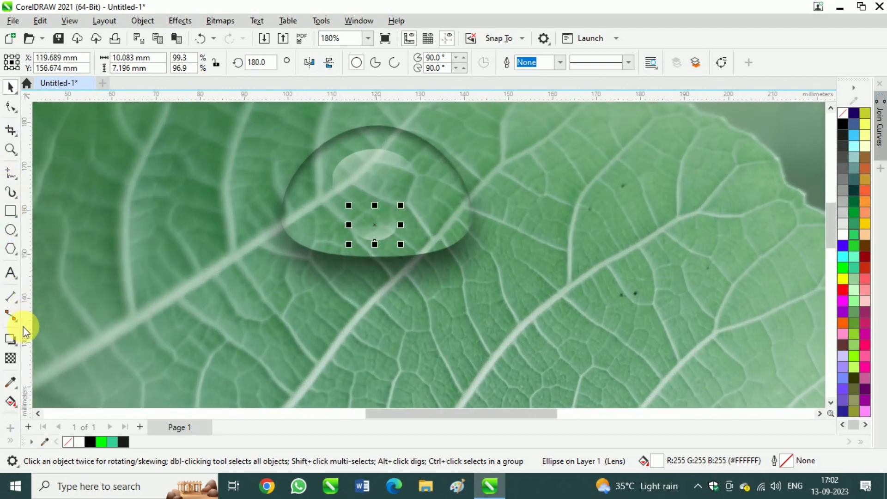
Nudge the lower highlight ellipse to the right, to about X 121.0 mm and Y 156.5 mm.
click(11, 359)
scroll(377, 224, up, 1)
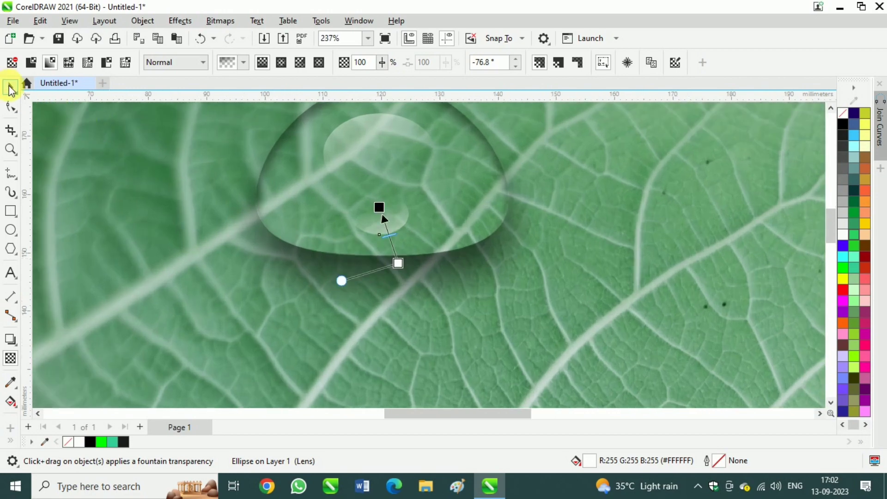
click(11, 88)
scroll(173, 153, down, 1)
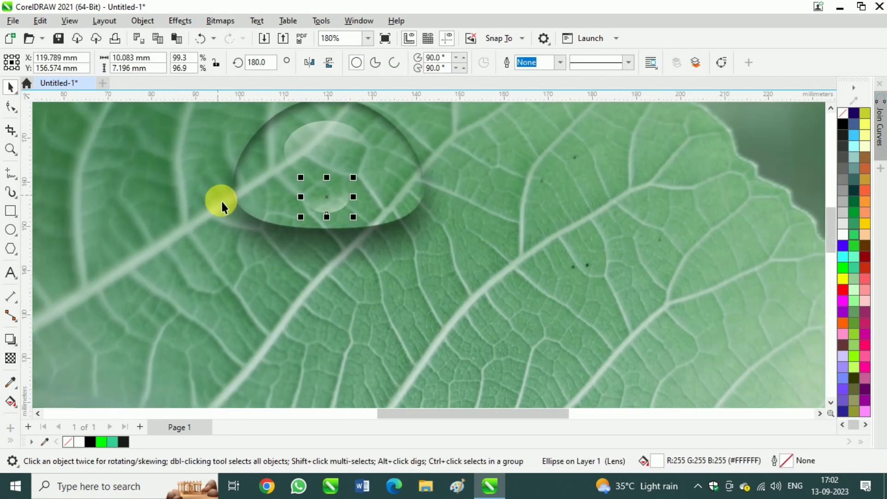
scroll(221, 204, down, 1)
scroll(307, 182, up, 1)
key(Right)
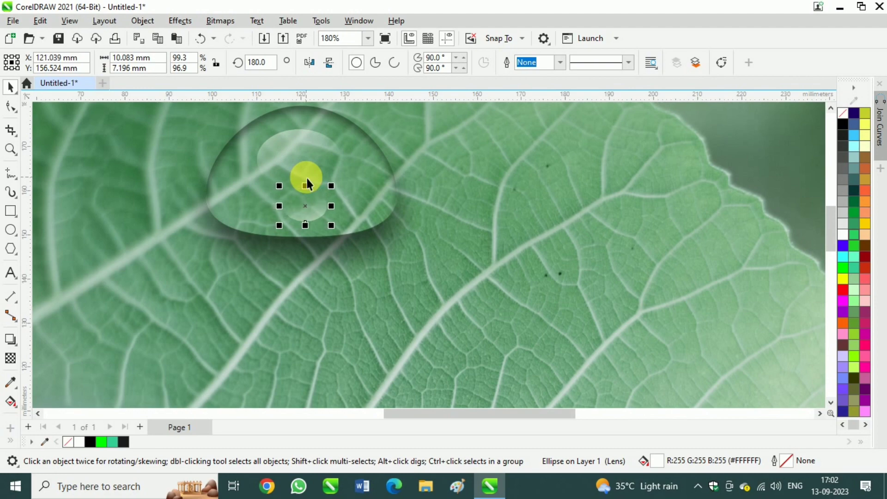
scroll(307, 178, down, 5)
key(Escape)
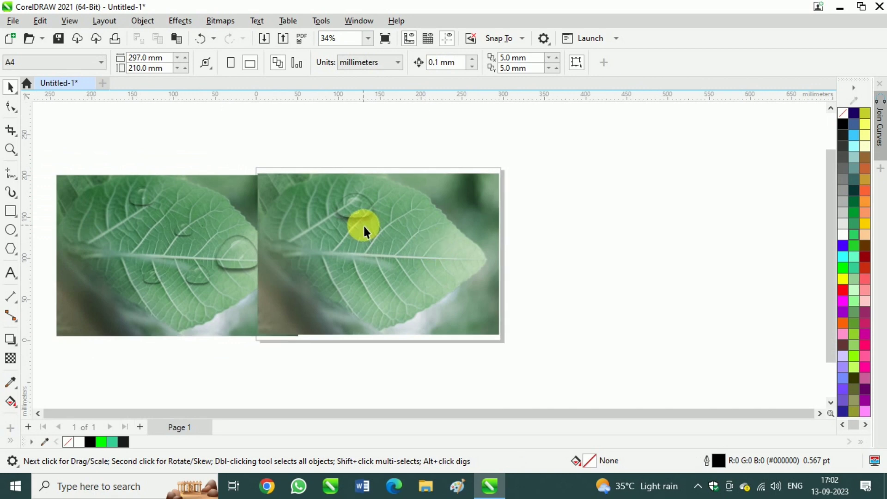
Narrow the droplet's upper highlight ellipse to about 17.7 mm wide and nudge it right to about X 119.2 mm.
scroll(361, 202, up, 5)
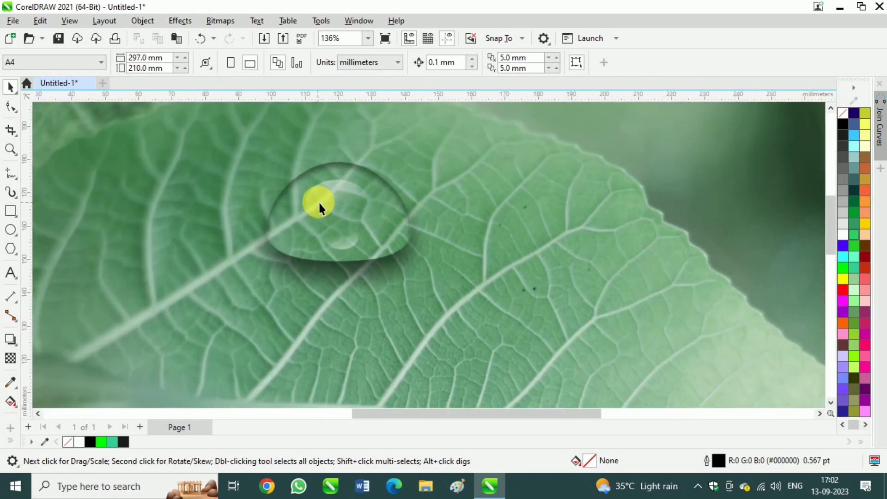
click(323, 203)
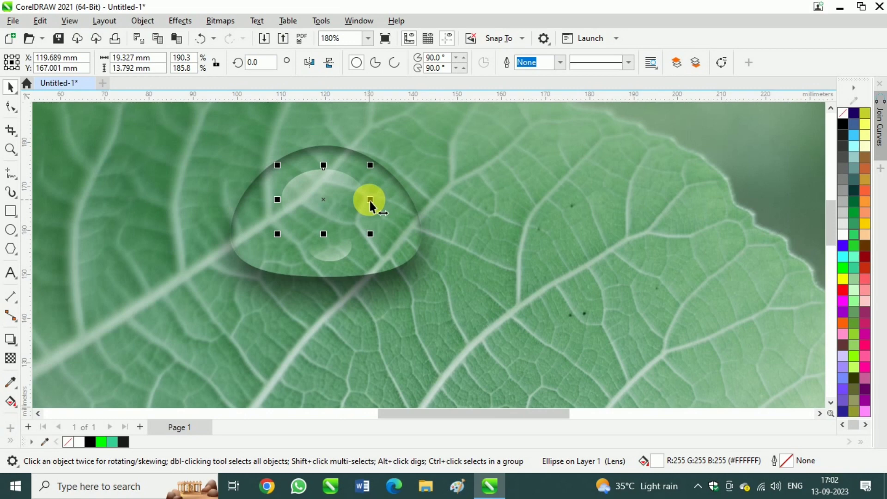
drag(370, 200, 363, 201)
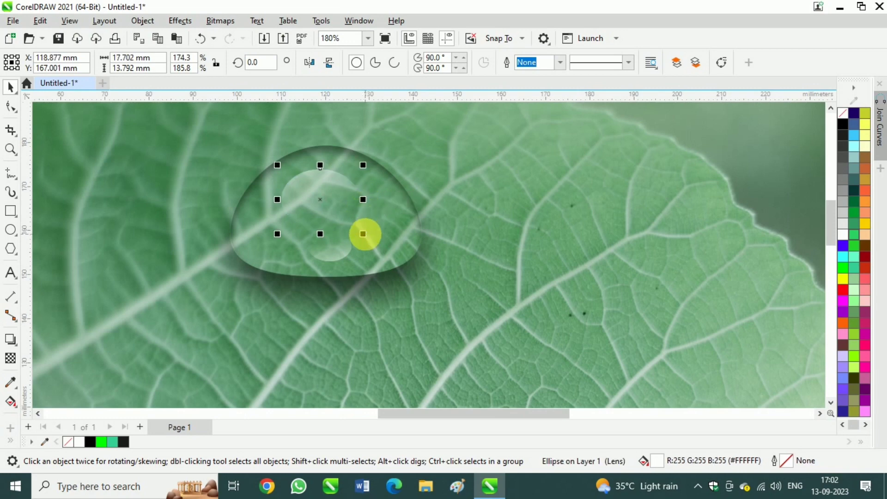
key(Right)
key(Right)
key(Right)
key(Up)
key(Up)
scroll(338, 211, down, 2)
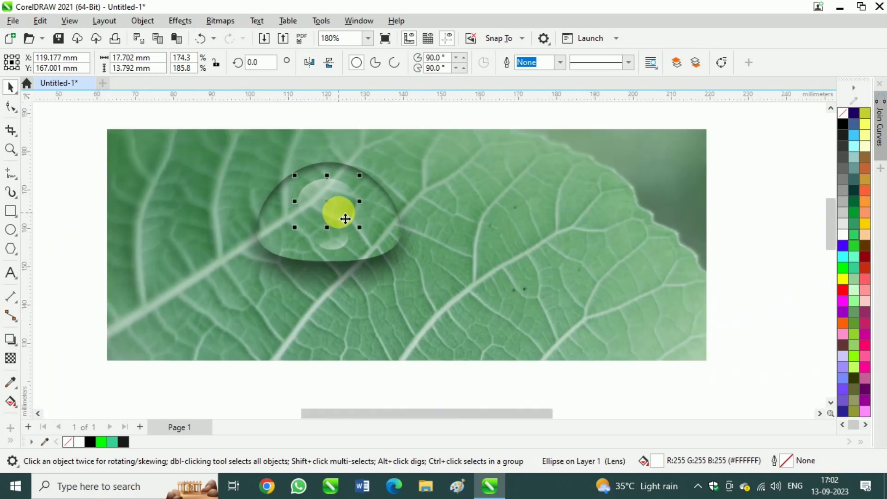
click(777, 211)
scroll(360, 203, up, 1)
scroll(360, 204, down, 1)
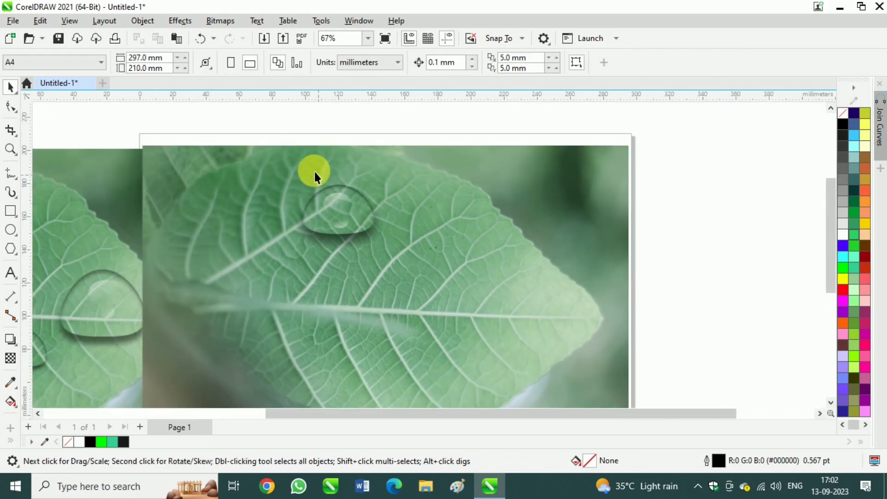
Group the droplet's five objects and place four copies across the middle and lower half of the leaf.
drag(408, 264, 409, 267)
key(ctrl+g)
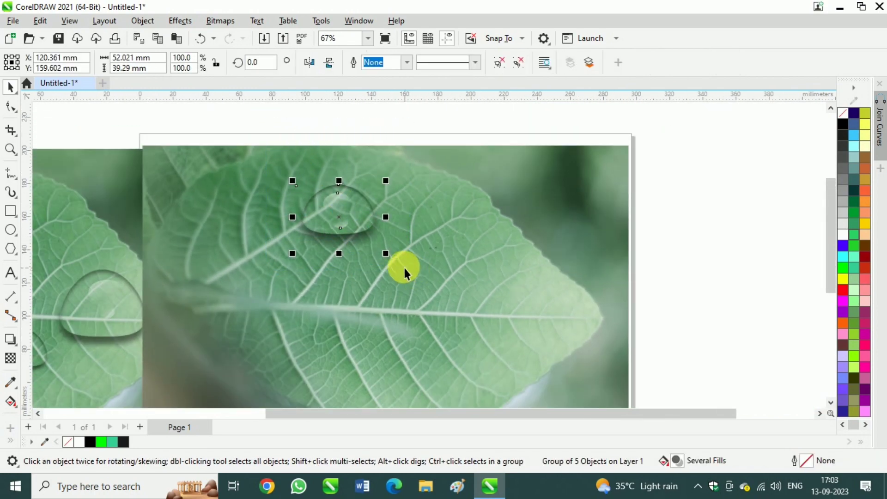
mouse_move(342, 210)
mouse_down()
mouse_move(398, 248)
mouse_move(483, 281)
mouse_move(447, 234)
mouse_move(456, 261)
mouse_move(432, 291)
mouse_move(377, 317)
mouse_move(436, 313)
mouse_move(446, 321)
mouse_move(426, 307)
mouse_move(370, 212)
mouse_move(349, 197)
mouse_up()
scroll(484, 281, down, 1)
scroll(445, 321, up, 1)
Shrink the central droplet copy to about 34.2 by 25.8 mm and enlarge the copy nearest the leaf tip.
click(391, 254)
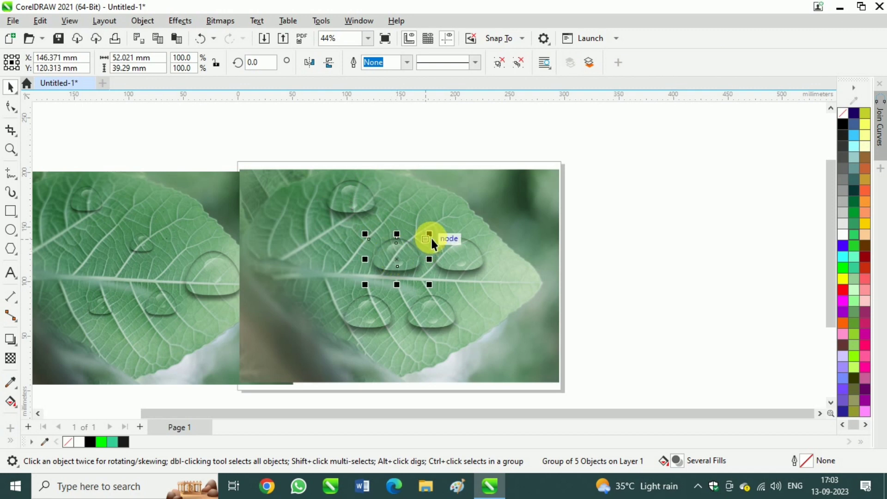
drag(430, 237, 401, 253)
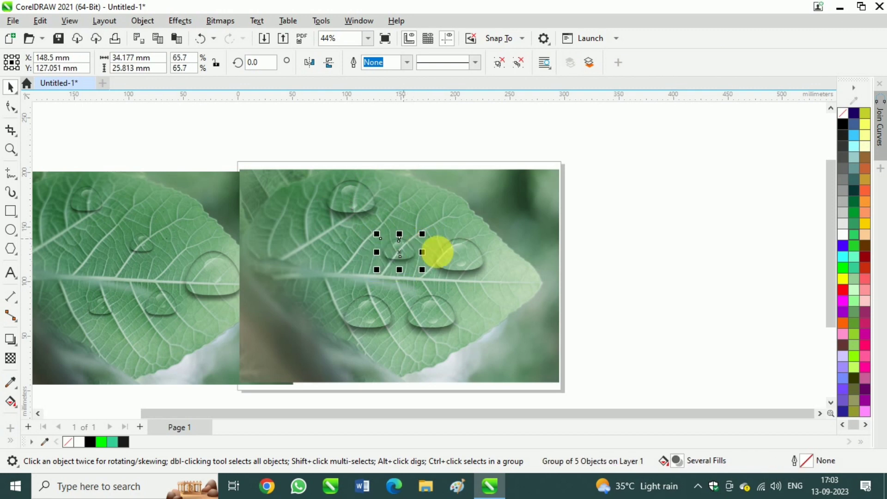
click(440, 251)
mouse_move(493, 289)
mouse_down()
mouse_move(513, 301)
mouse_move(489, 283)
mouse_move(494, 289)
mouse_up()
Shrink the lower-left and lower-right droplets to about 41.2 and 42.1 mm wide, and move them farther apart.
drag(379, 327, 369, 329)
drag(386, 294, 366, 304)
click(439, 316)
drag(465, 336, 451, 333)
scroll(590, 327, up, 2)
scroll(422, 242, down, 2)
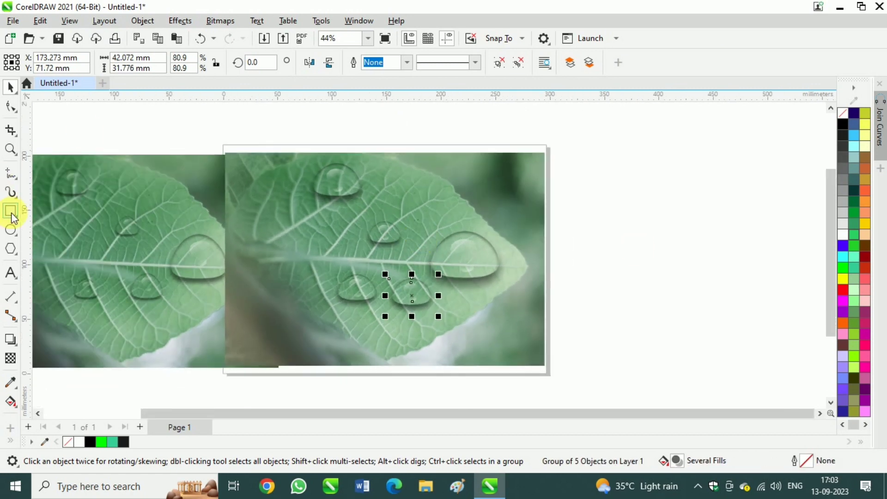
drag(352, 294, 325, 294)
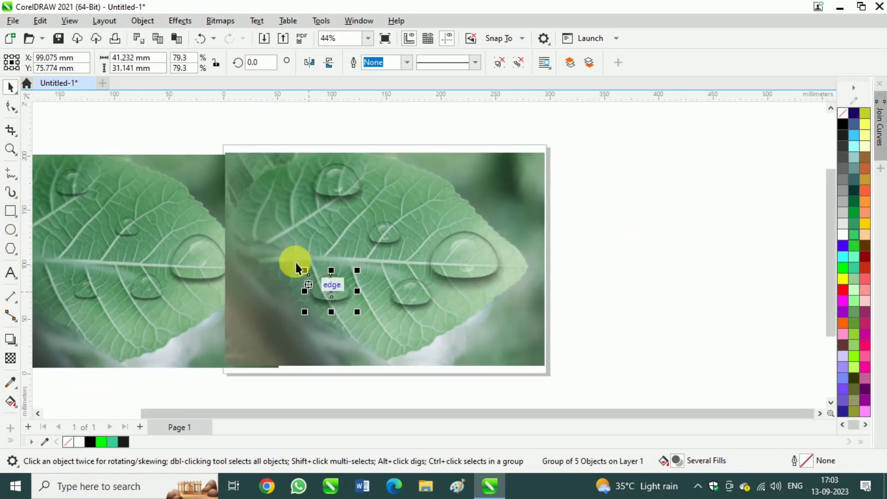
click(406, 300)
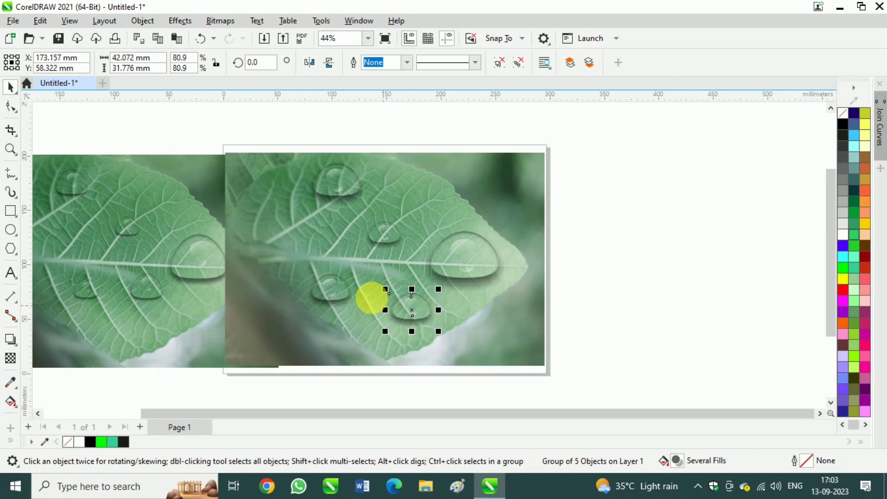
click(9, 316)
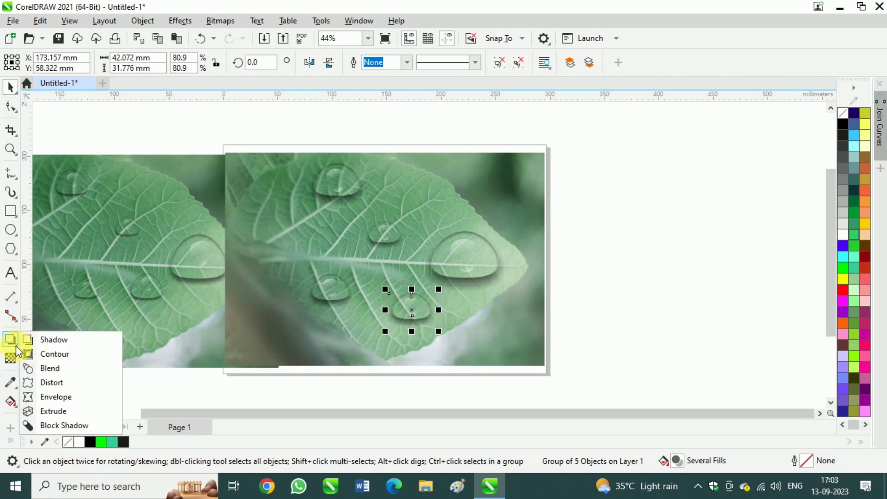
click(44, 368)
key(F10)
scroll(418, 310, up, 1)
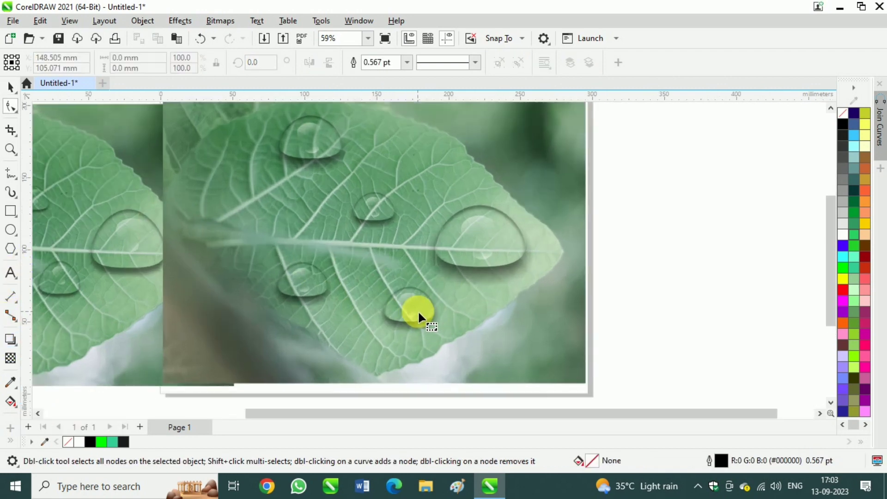
scroll(417, 318, down, 1)
scroll(409, 307, up, 1)
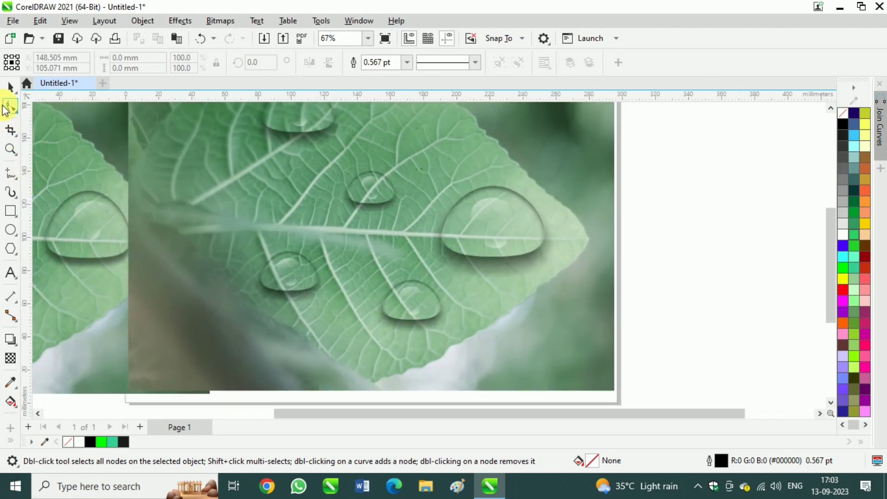
click(11, 87)
key(F10)
scroll(397, 295, up, 1)
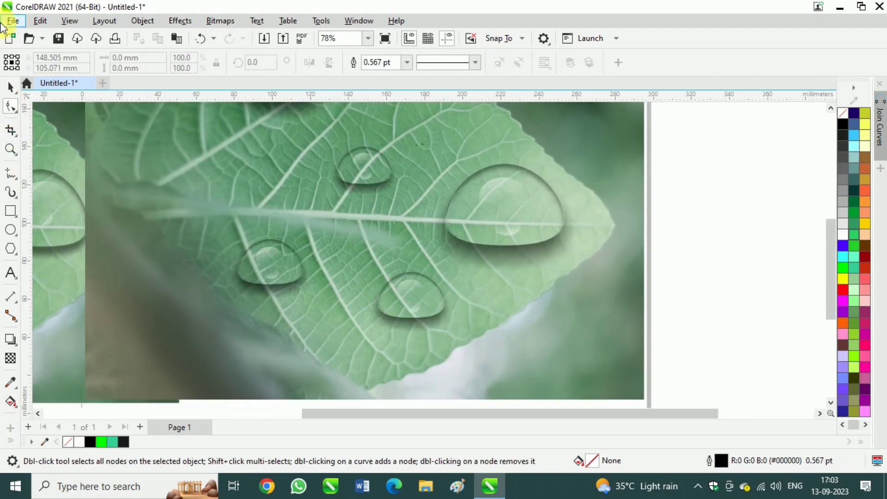
Ungroup the lower-right droplet.
click(10, 86)
click(405, 293)
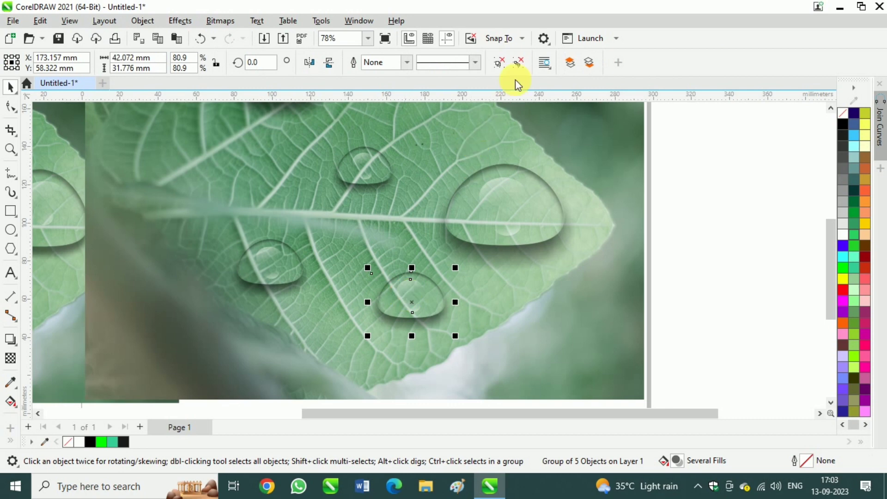
click(500, 64)
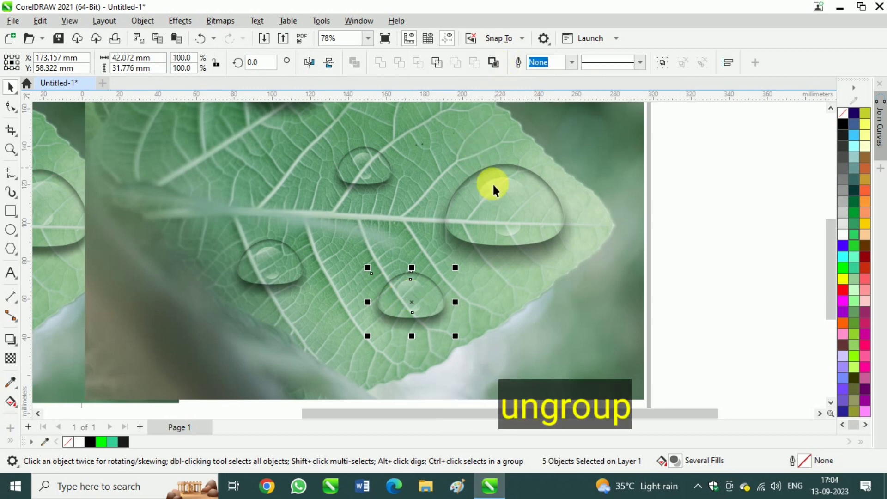
Reshape the lower-right droplet's body with an Envelope, pulling its top edge, upper-right corner and right side outward.
scroll(398, 334, up, 2)
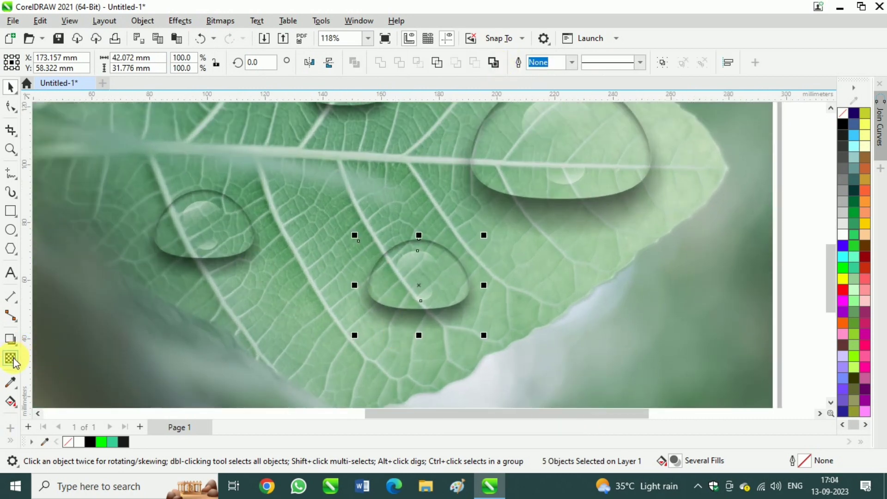
click(12, 342)
click(56, 397)
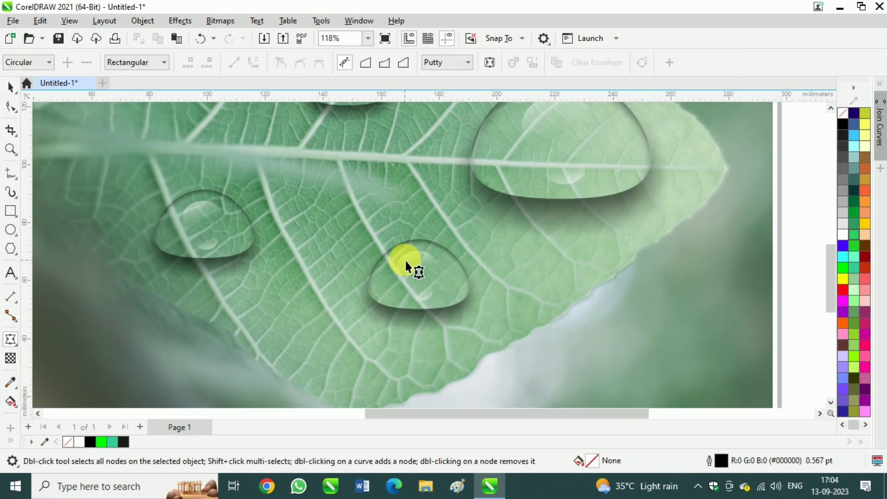
click(435, 248)
scroll(437, 251, up, 1)
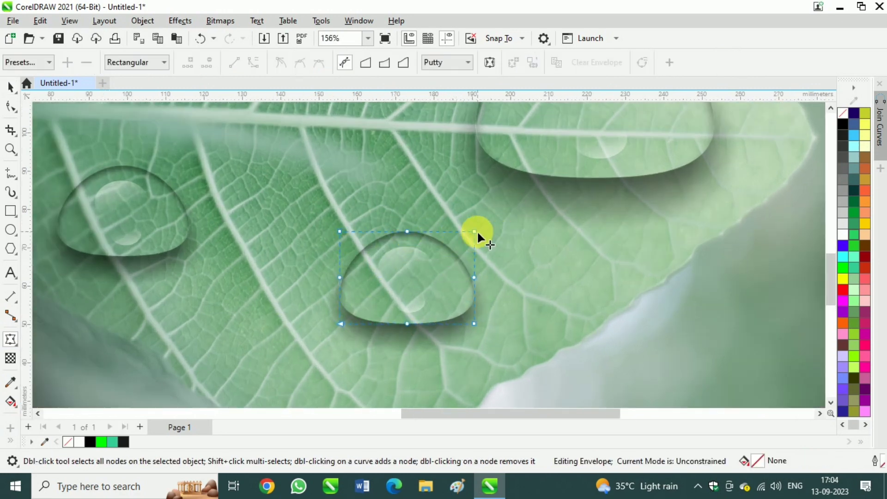
drag(475, 230, 489, 226)
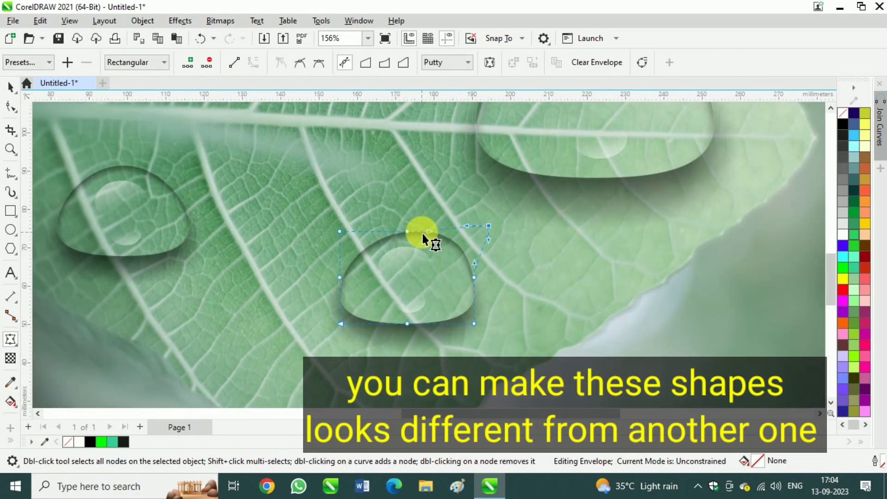
drag(431, 231, 405, 225)
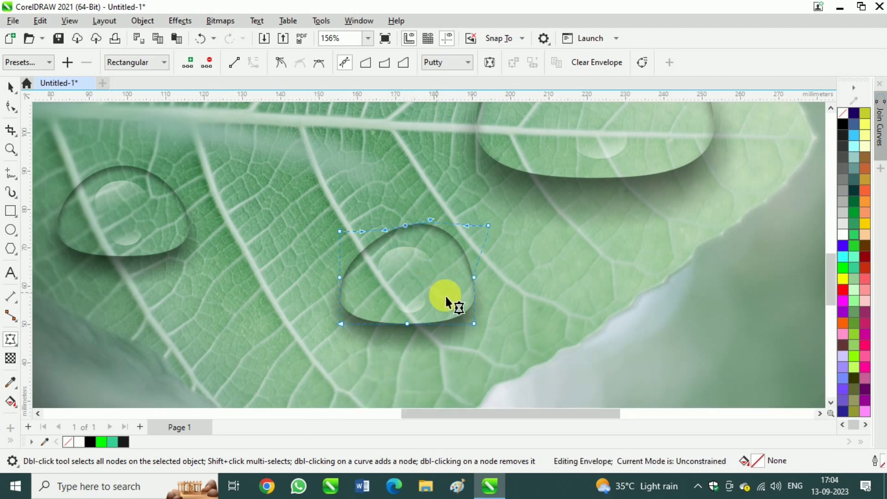
drag(474, 277, 471, 305)
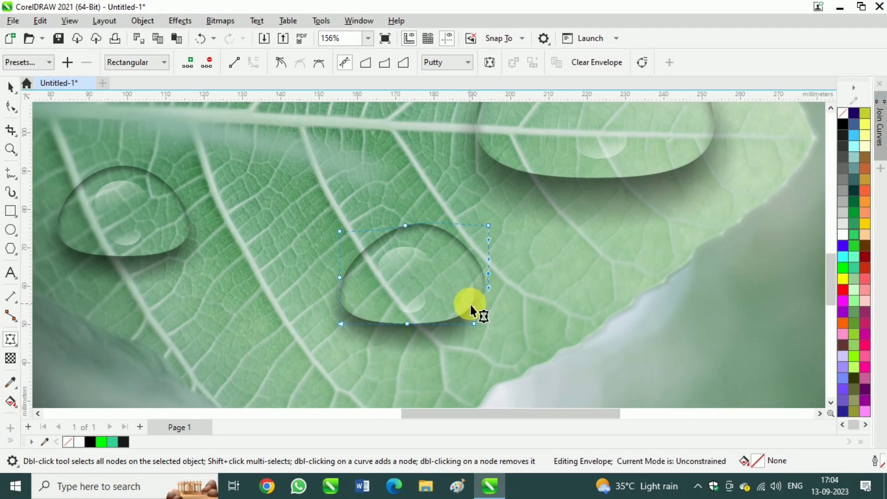
scroll(445, 289, down, 1)
scroll(445, 290, down, 2)
key(space)
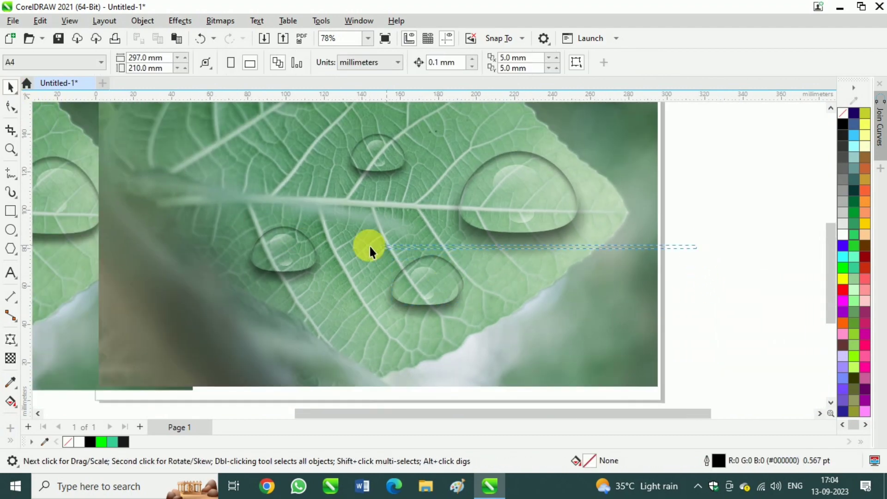
Ungroup the lower-left droplet.
scroll(389, 299, down, 1)
click(315, 333)
scroll(315, 257, up, 4)
click(268, 281)
key(ctrl+u)
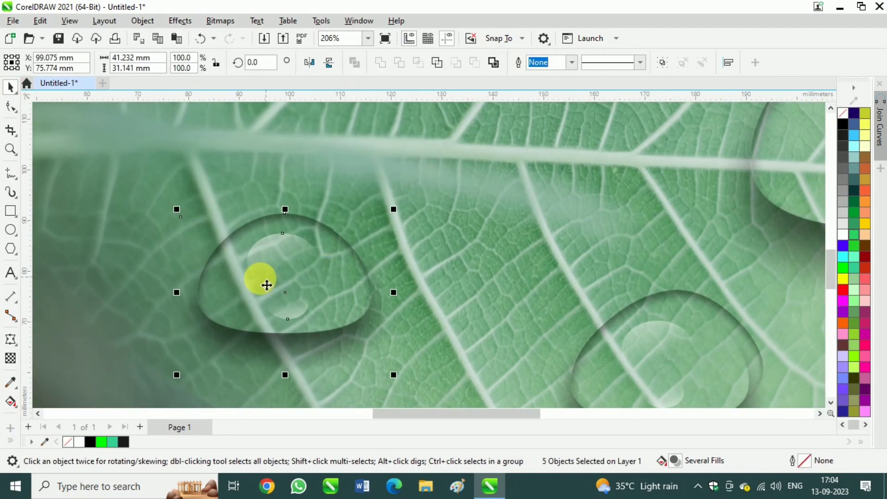
Reshape the lower-left droplet's body with an Envelope, raising its top and pushing both upper corners and both sides outward.
scroll(313, 308, down, 4)
scroll(330, 301, up, 4)
click(331, 301)
key(space)
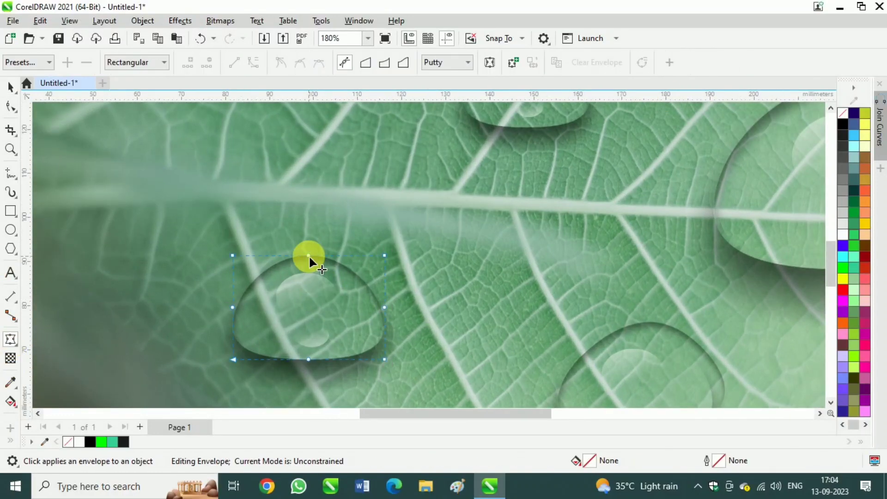
click(309, 272)
drag(308, 272, 311, 248)
drag(232, 308, 218, 289)
drag(384, 255, 393, 248)
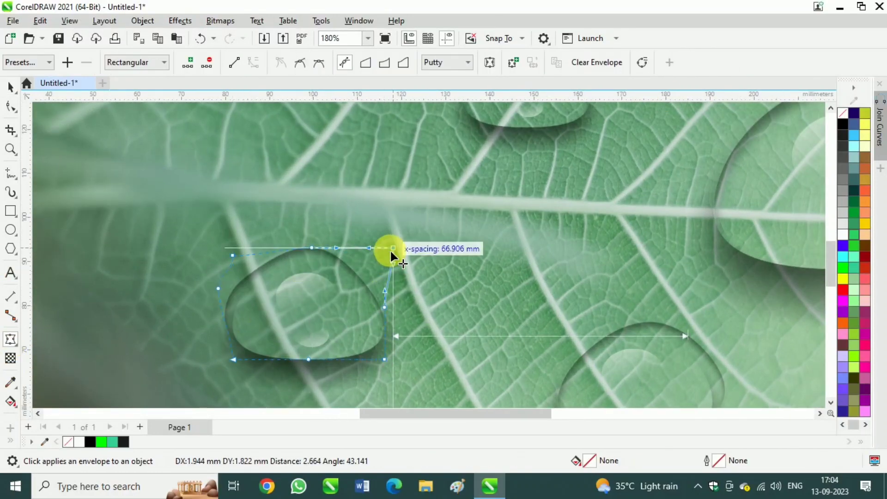
drag(233, 255, 223, 238)
drag(385, 307, 398, 300)
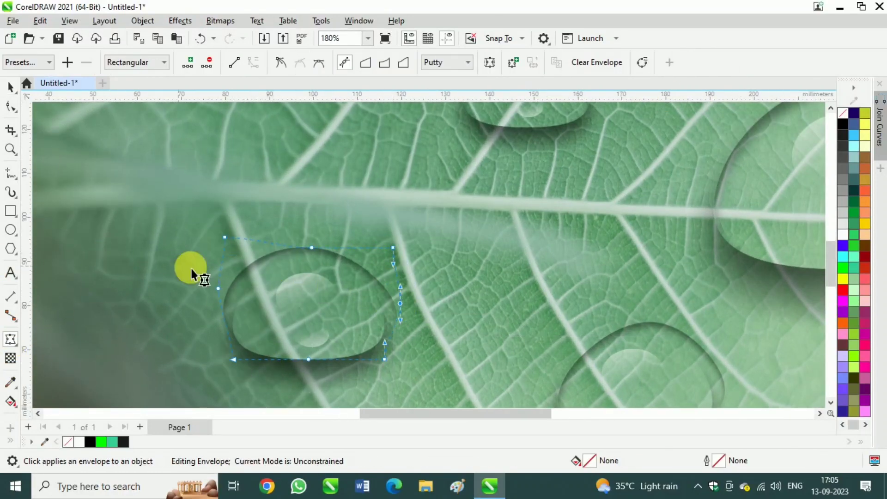
Group the five objects of the reshaped lower-left droplet together again.
key(space)
scroll(311, 315, down, 2)
click(727, 328)
scroll(330, 327, down, 2)
click(324, 338)
scroll(320, 330, up, 3)
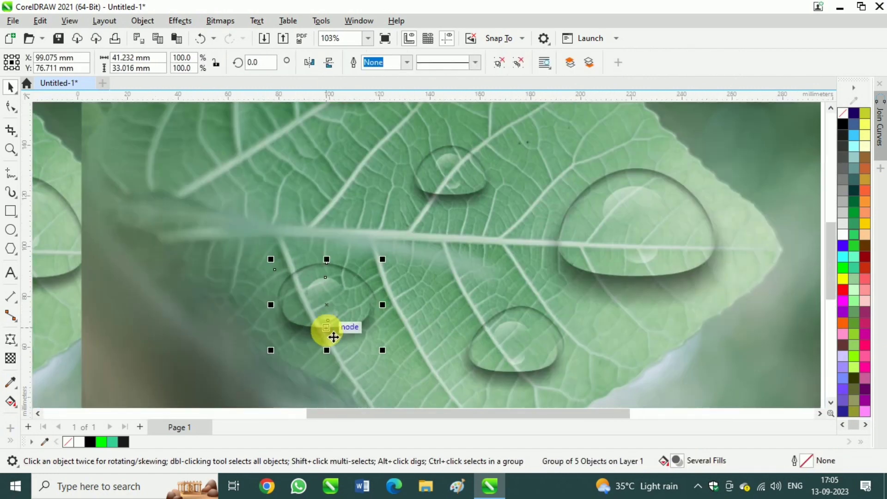
Examine the finished droplets on the leaf, zoomed out, close up and in full-screen preview.
scroll(339, 308, down, 2)
click(381, 274)
scroll(381, 277, down, 1)
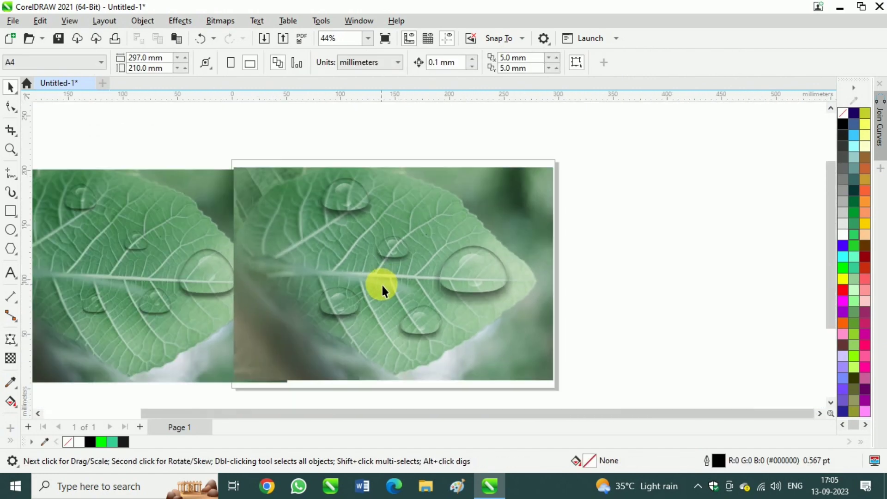
scroll(381, 284, down, 1)
click(349, 330)
scroll(432, 293, up, 3)
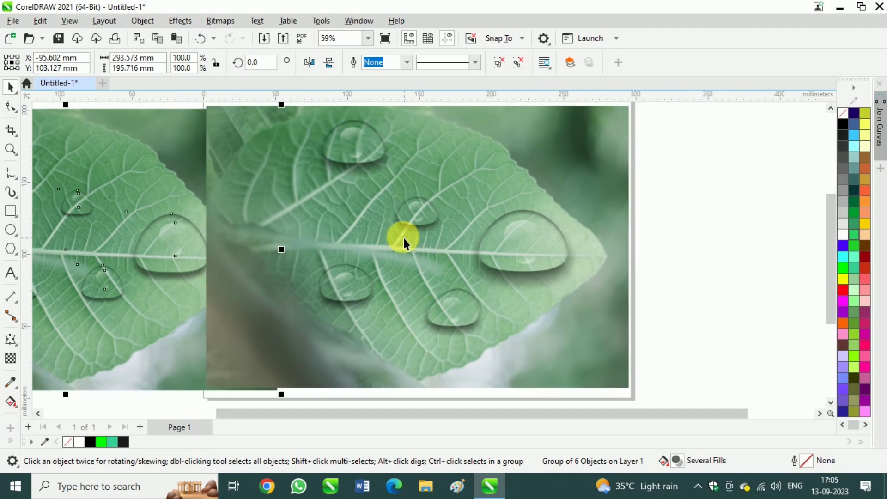
scroll(403, 236, up, 2)
key(F9)
key(F9)
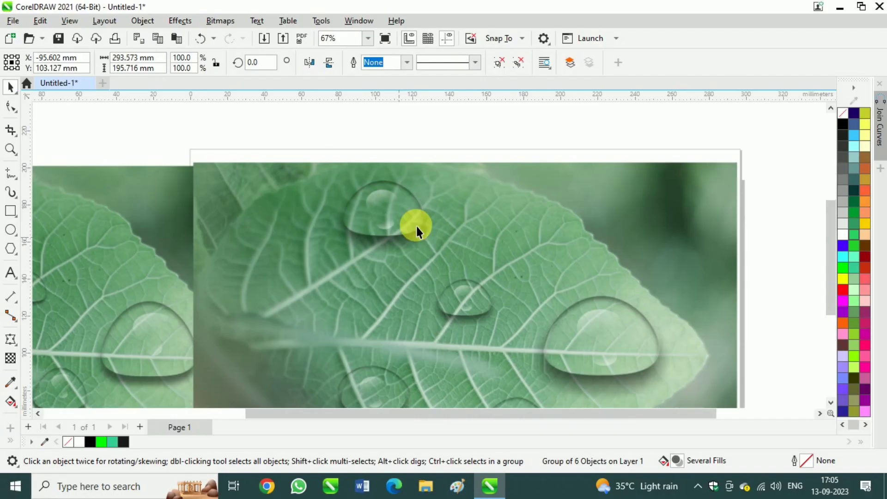
scroll(416, 226, up, 2)
key(F9)
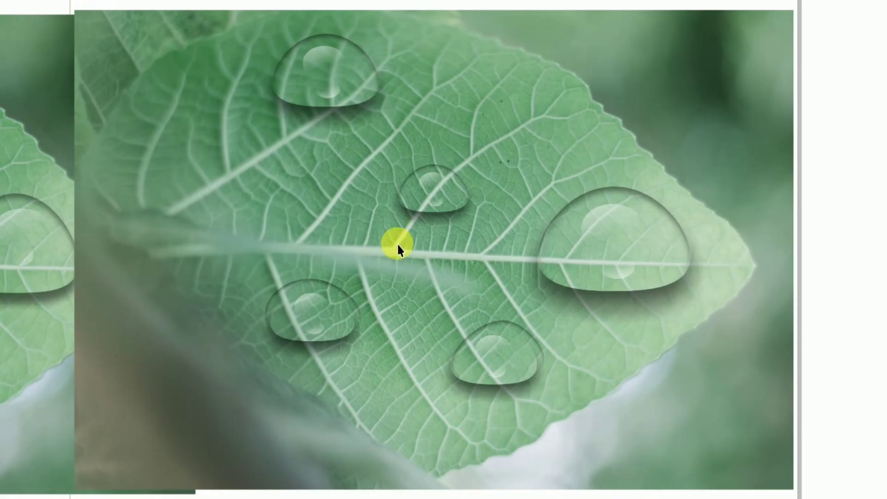